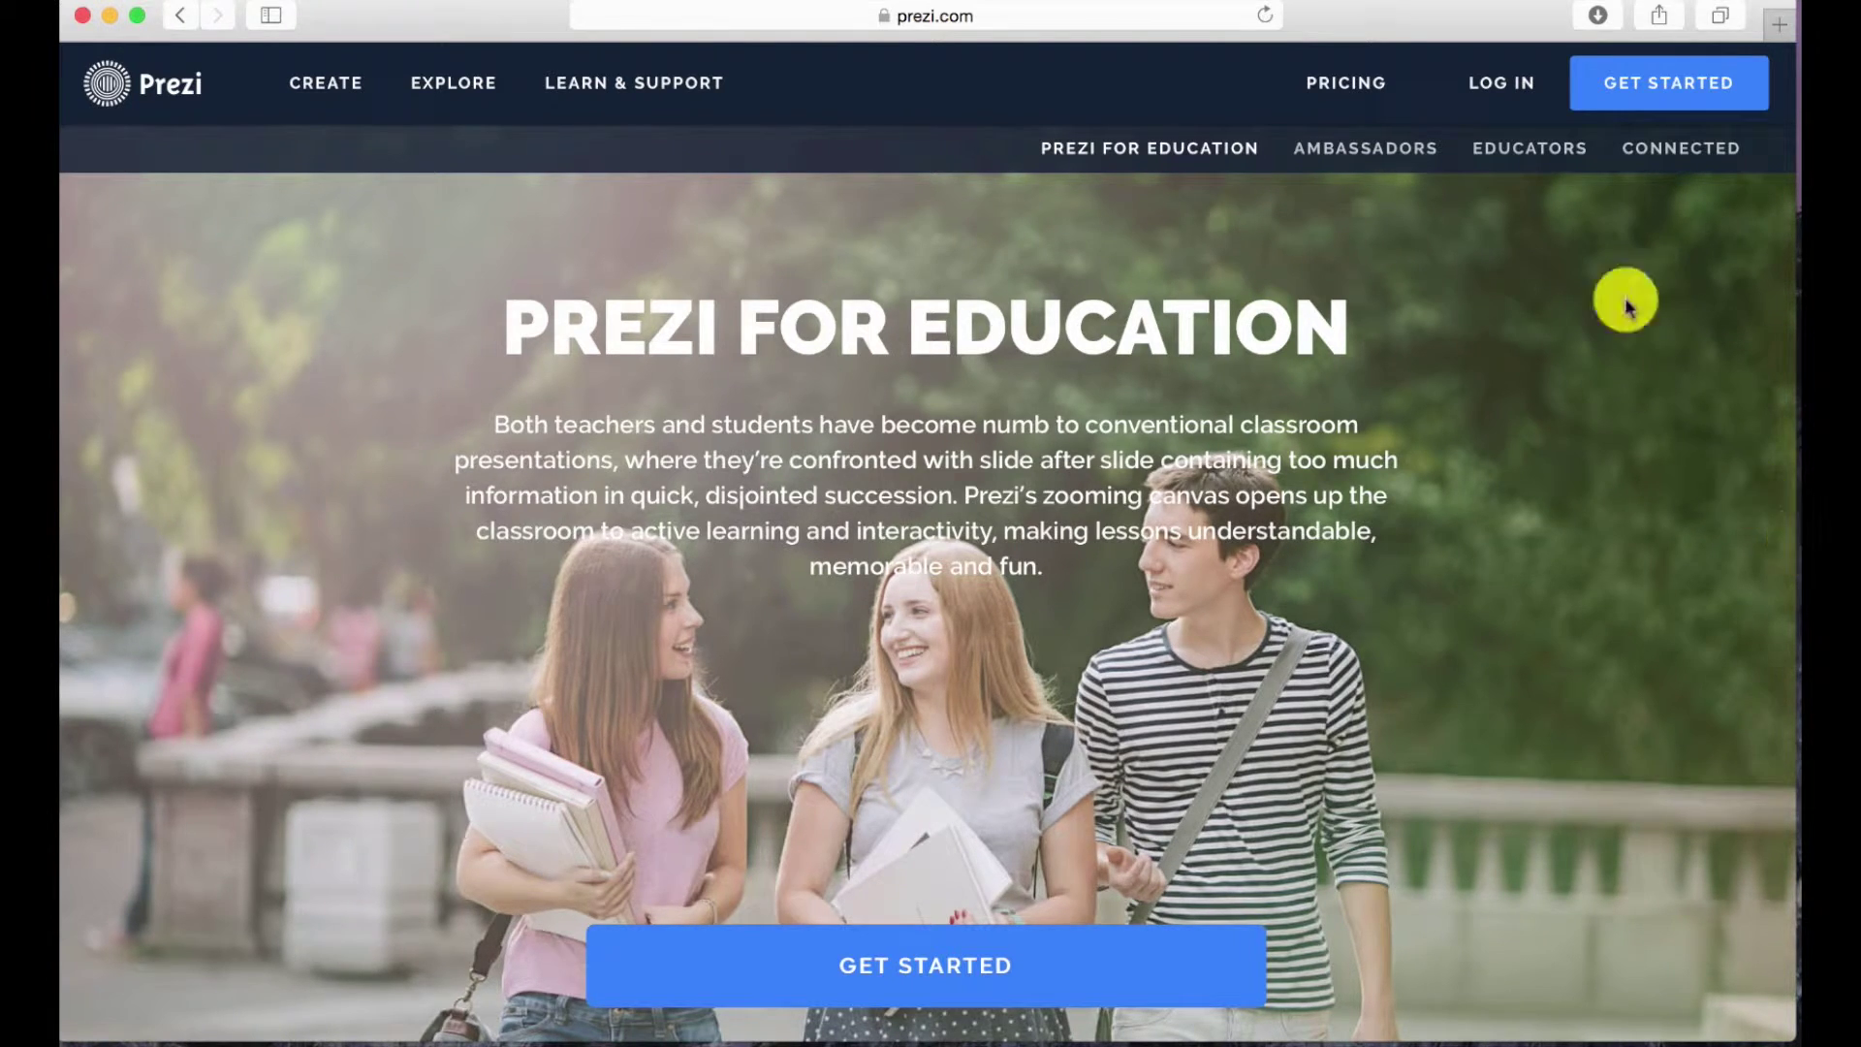
Go from the Prezi for Education page to Prezi's log-in page.
left_click(1499, 88)
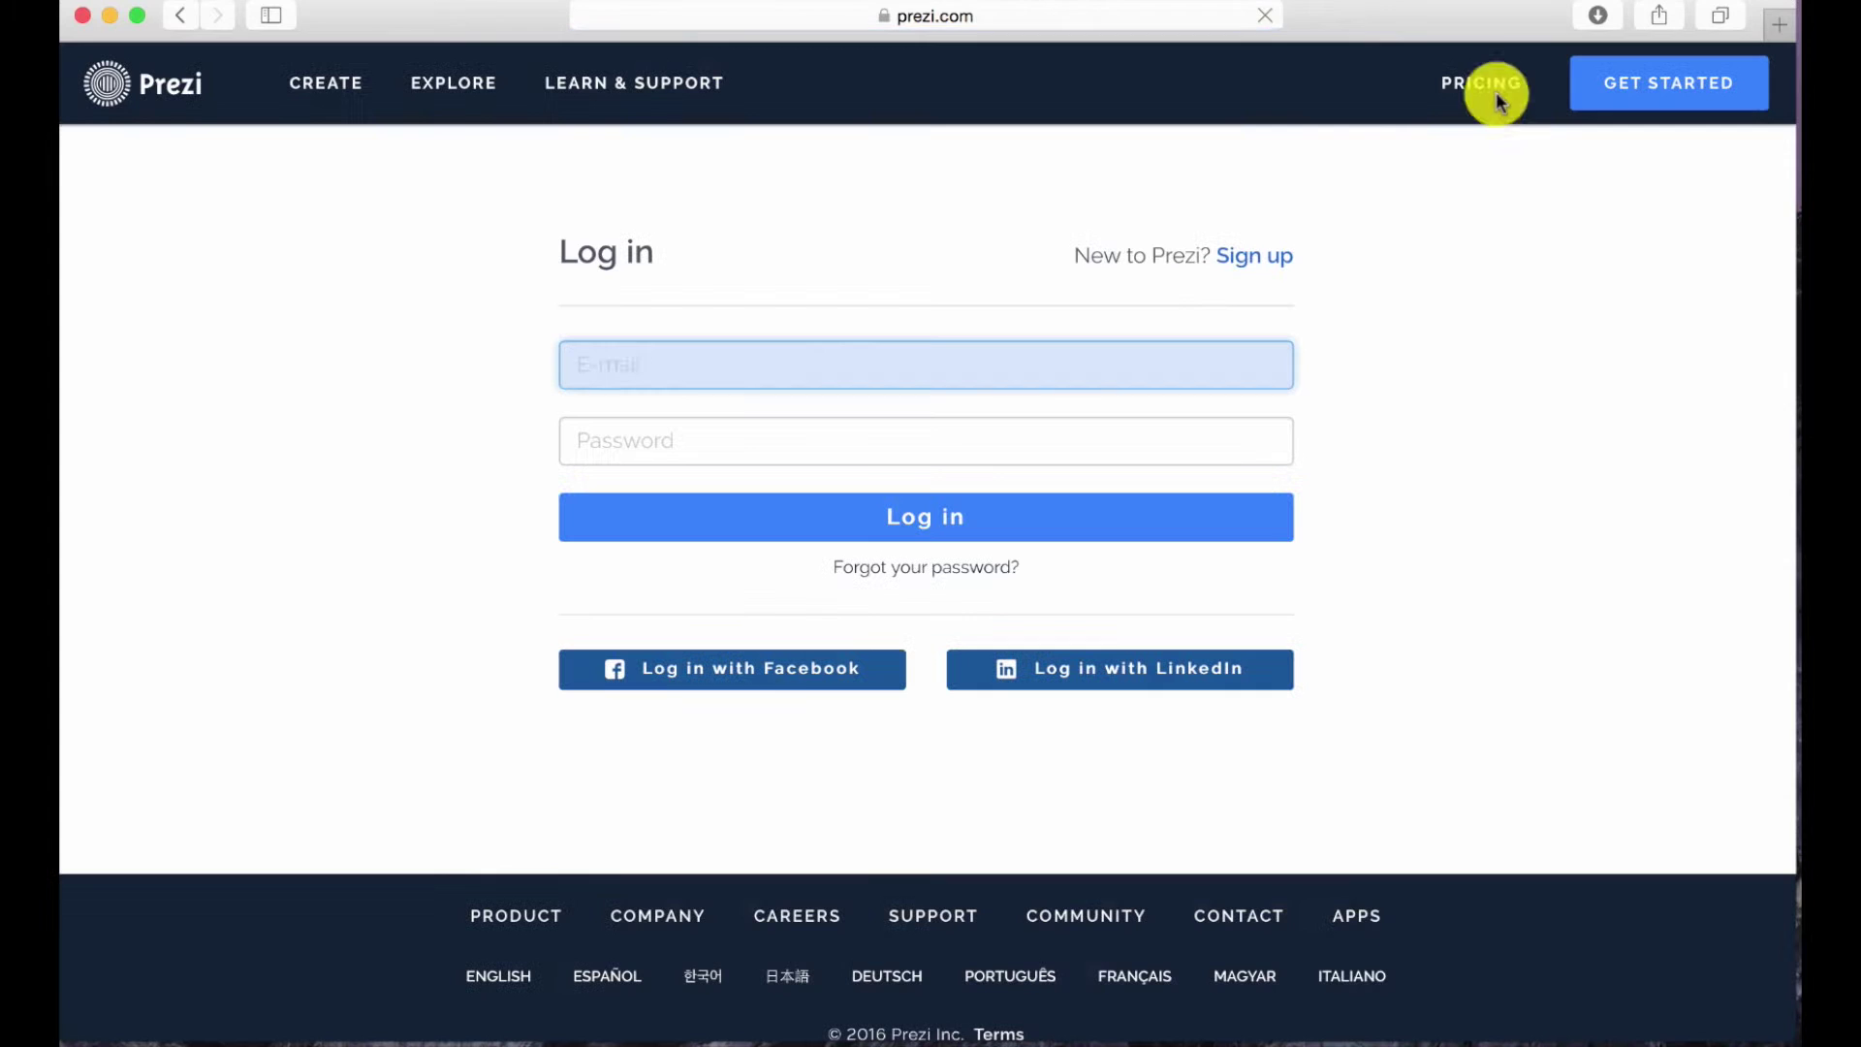
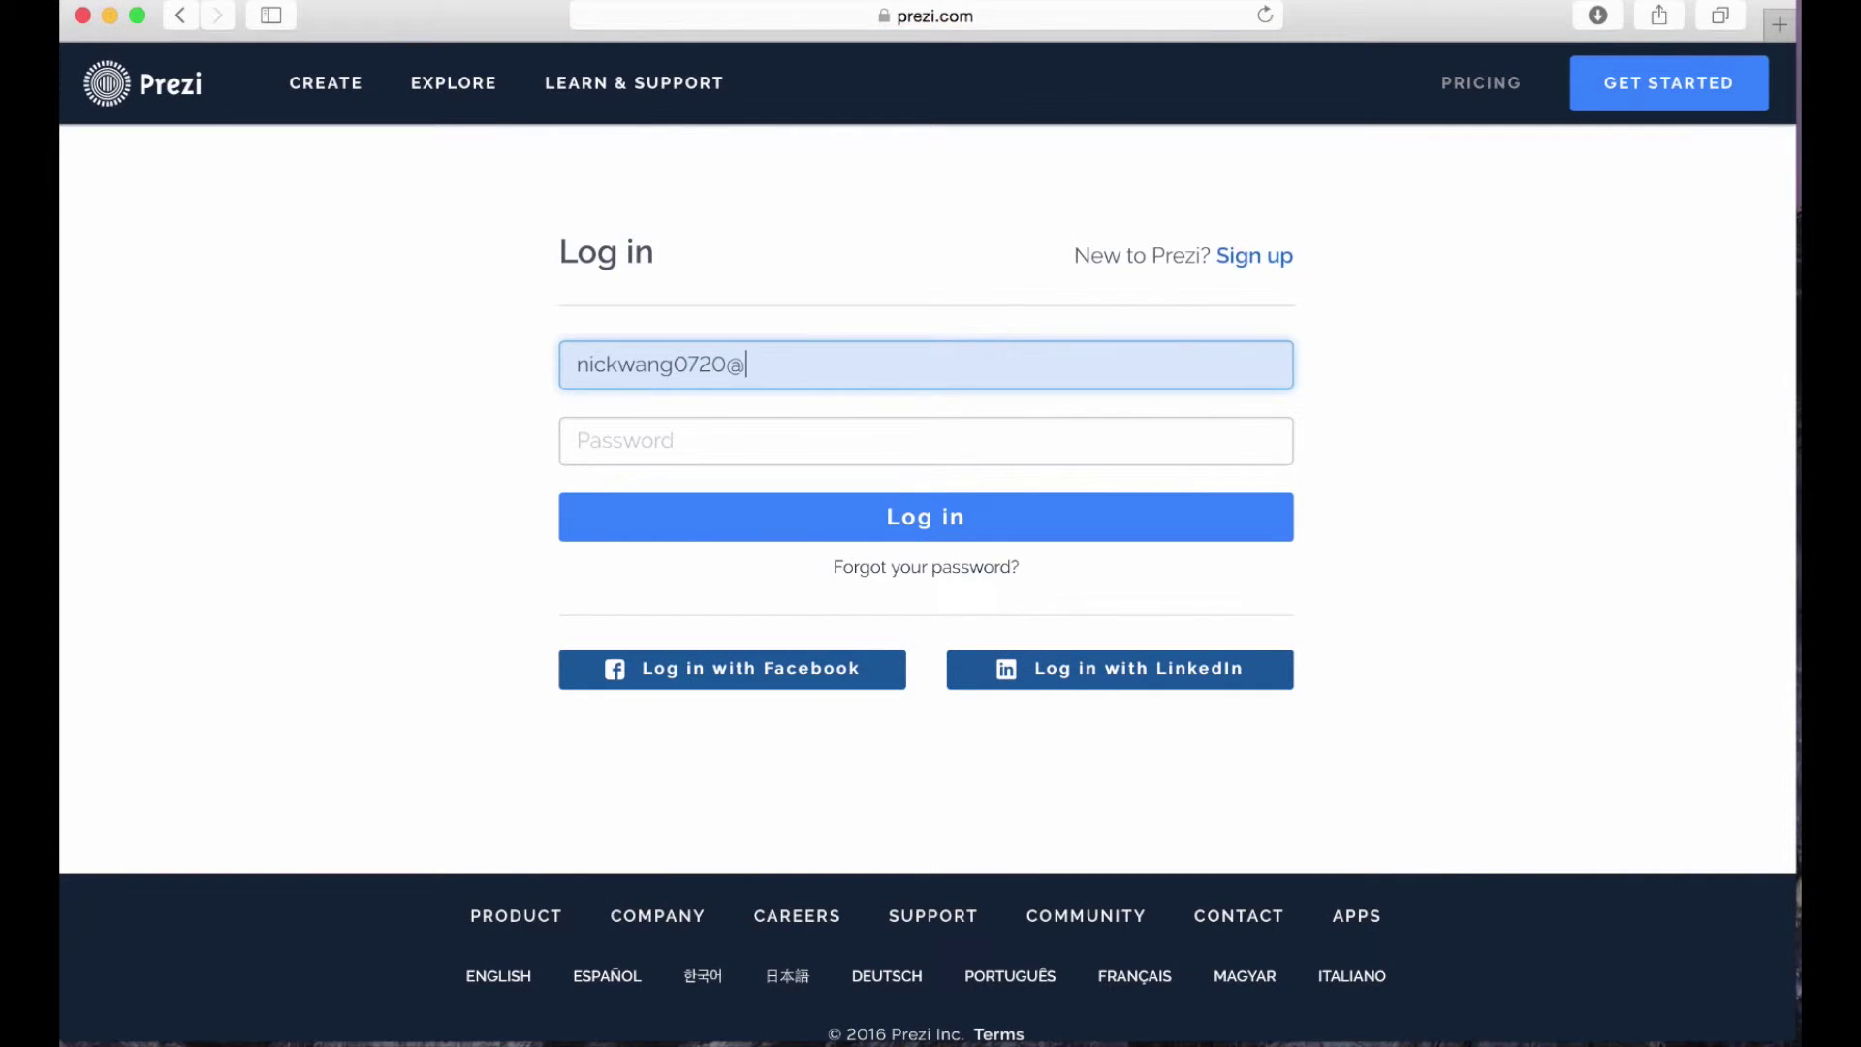
Sign in with the account e-mail and password, declining Safari's offer to save the password.
key("Tab")
type("••••••••")
key("Return")
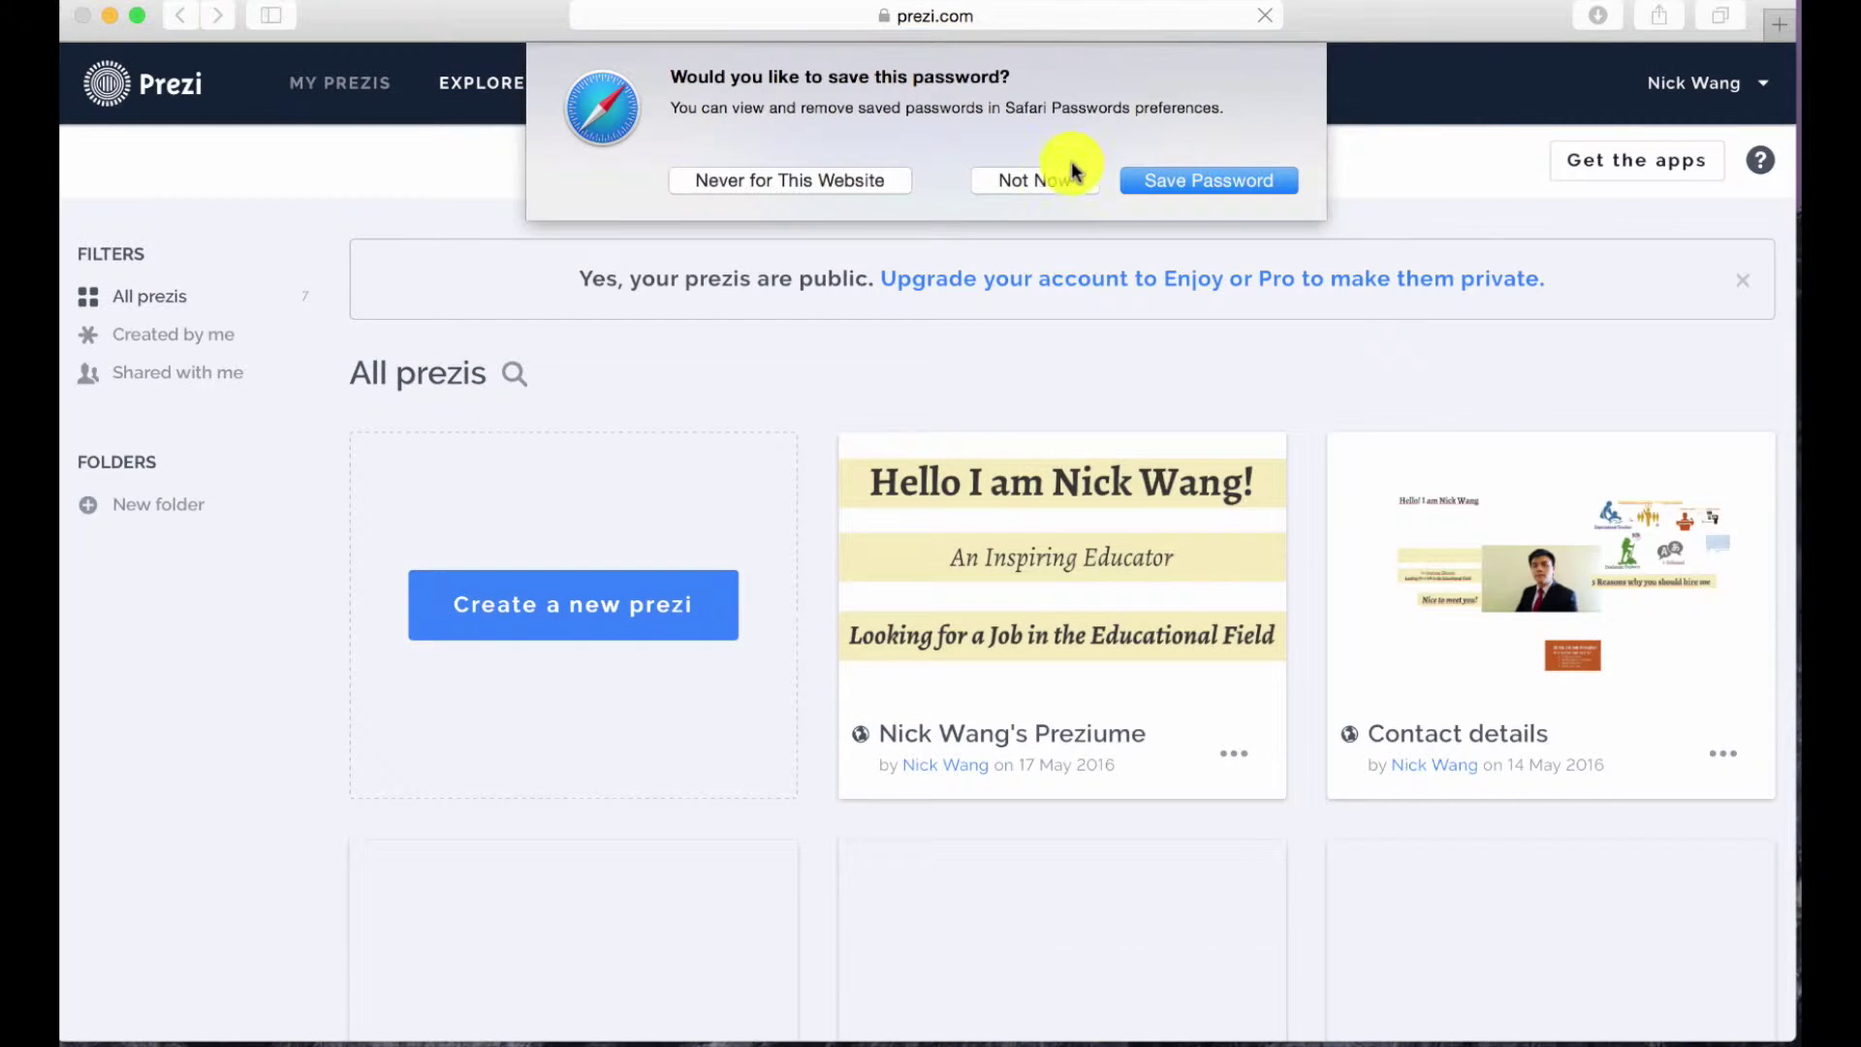
left_click(1057, 181)
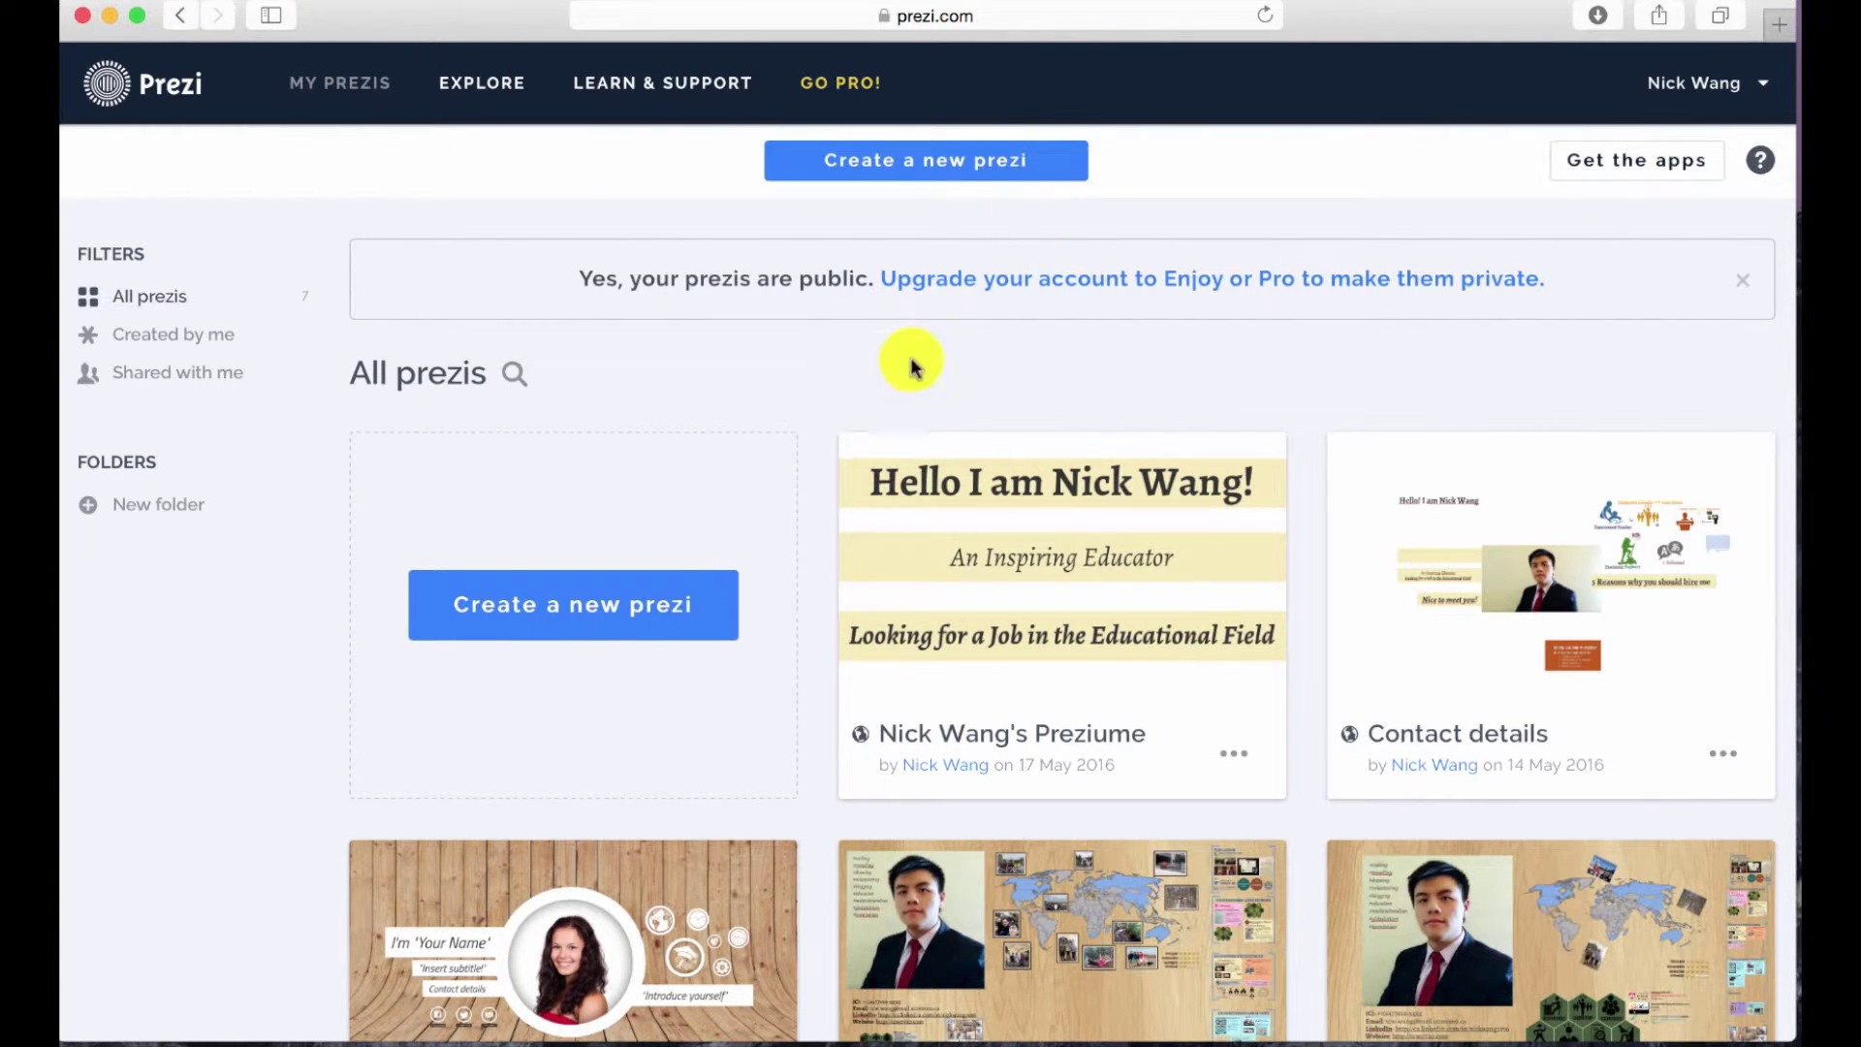
Create a new prezi that starts blank rather than from a template.
left_click(615, 597)
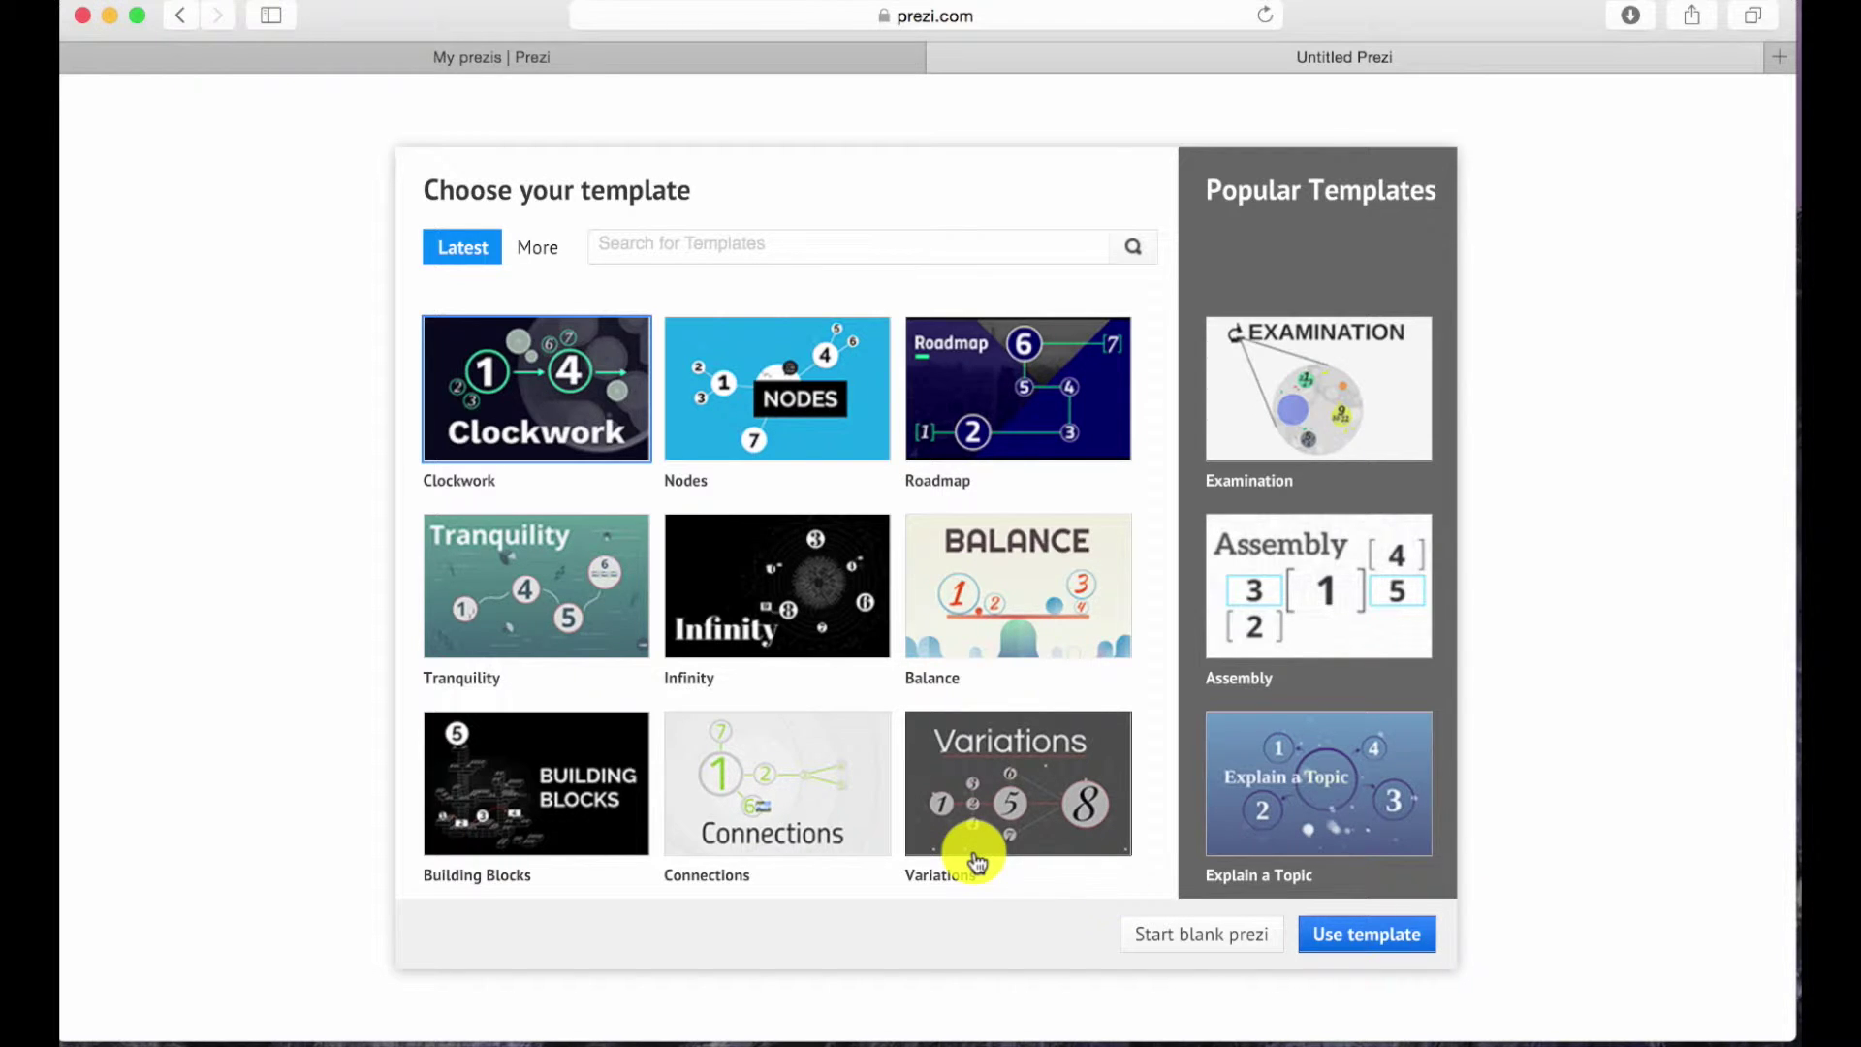
left_click(1223, 935)
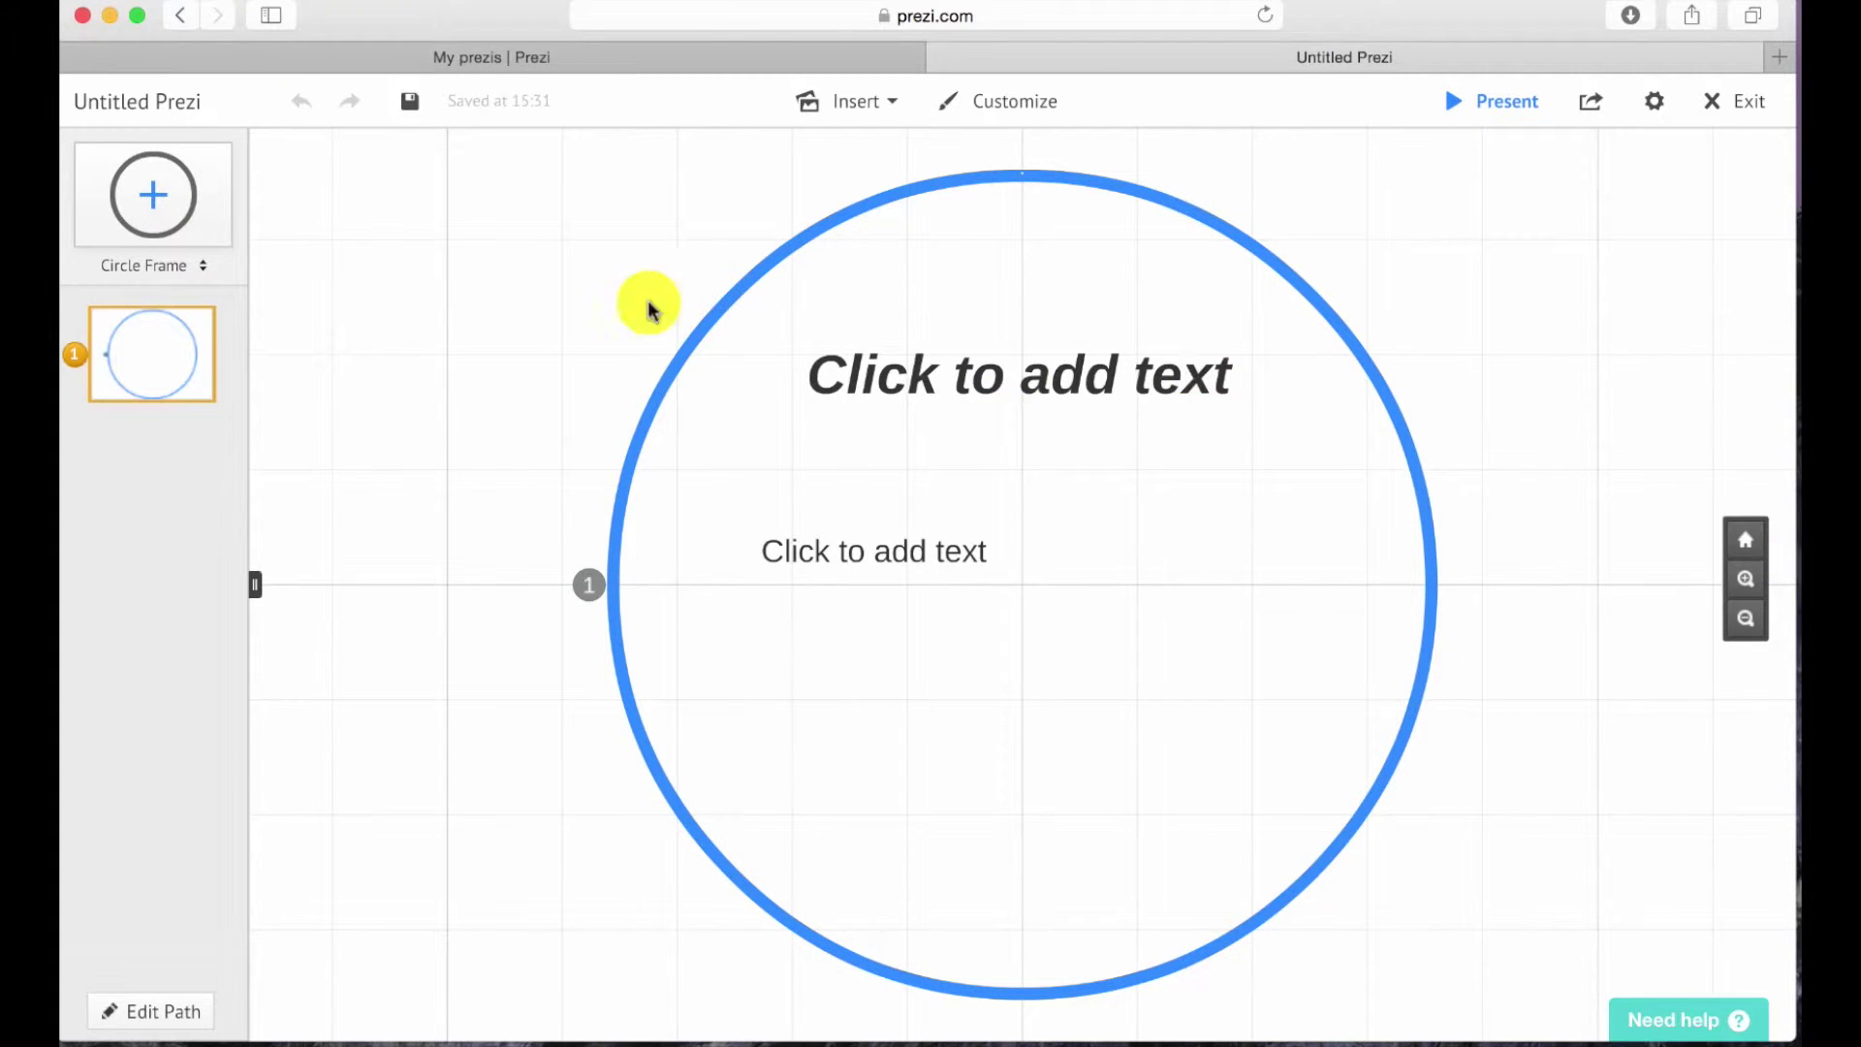
Add a smaller circle frame above-left of the big frame, keeping its type as Circle.
left_click_drag(215, 190, 445, 210)
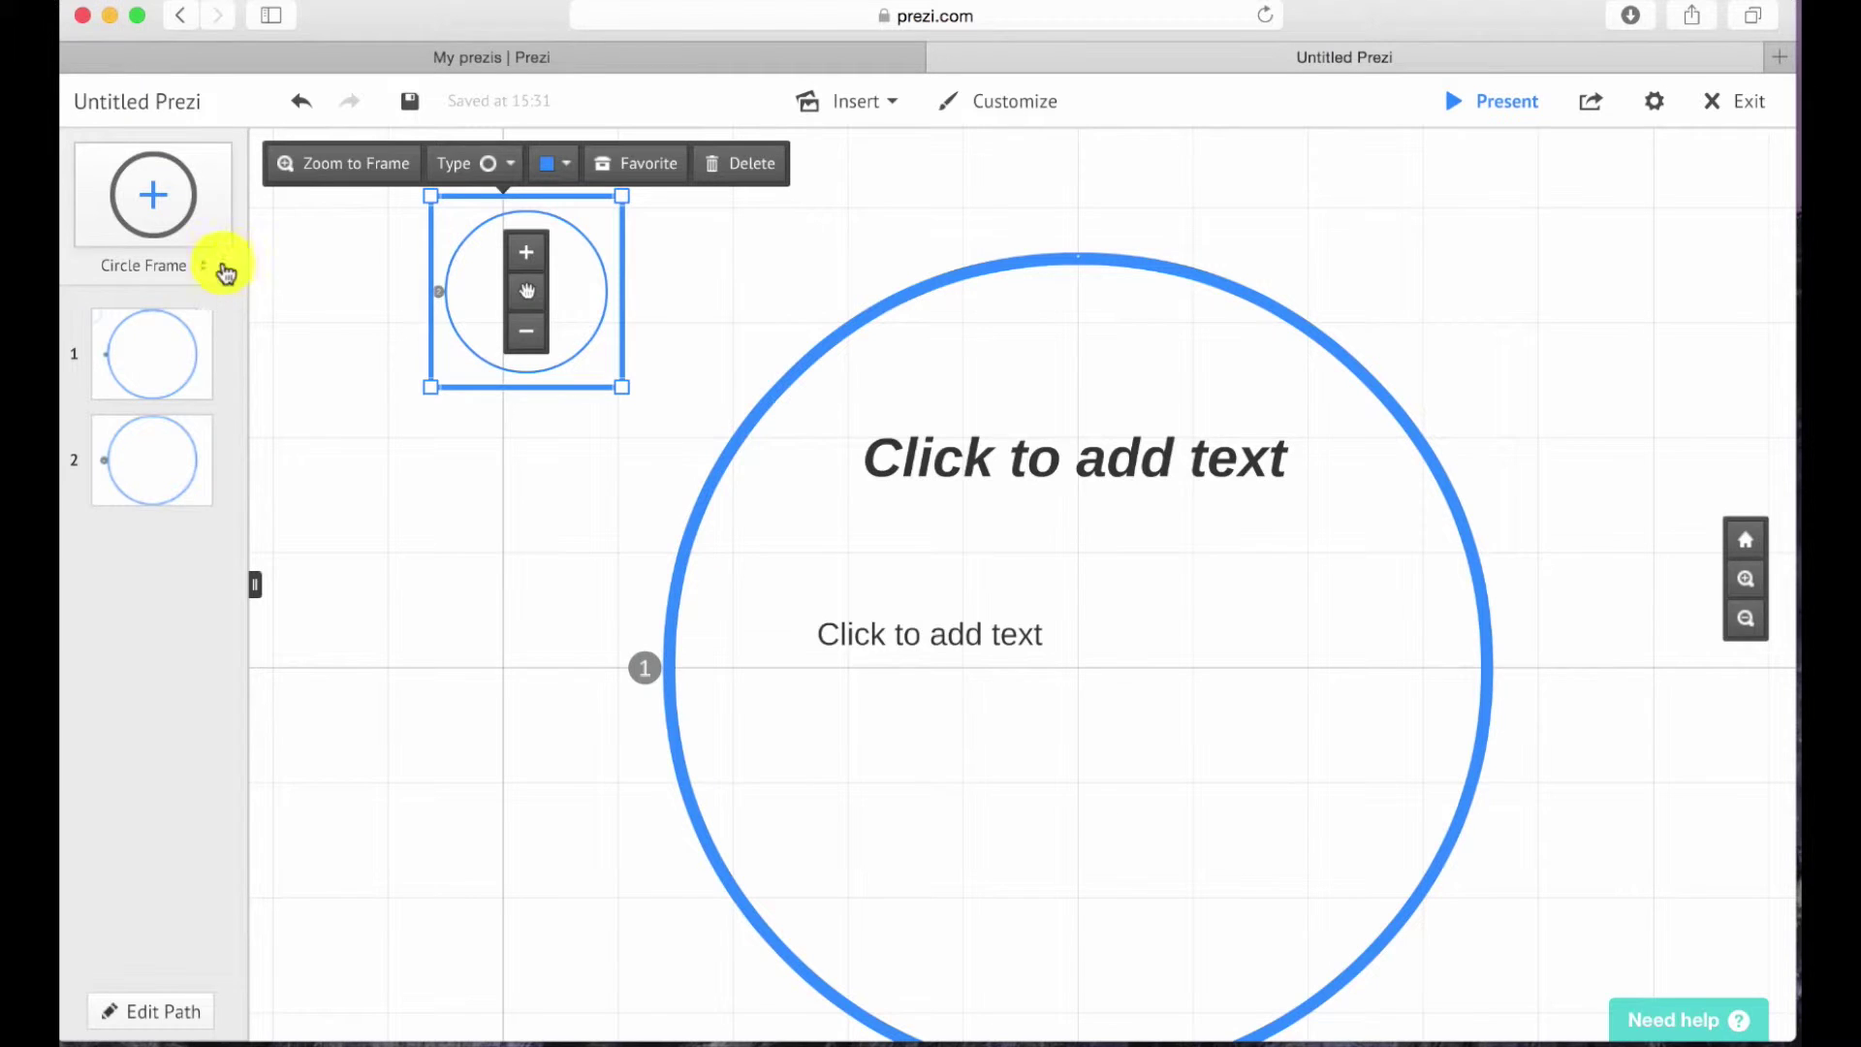
left_click(198, 269)
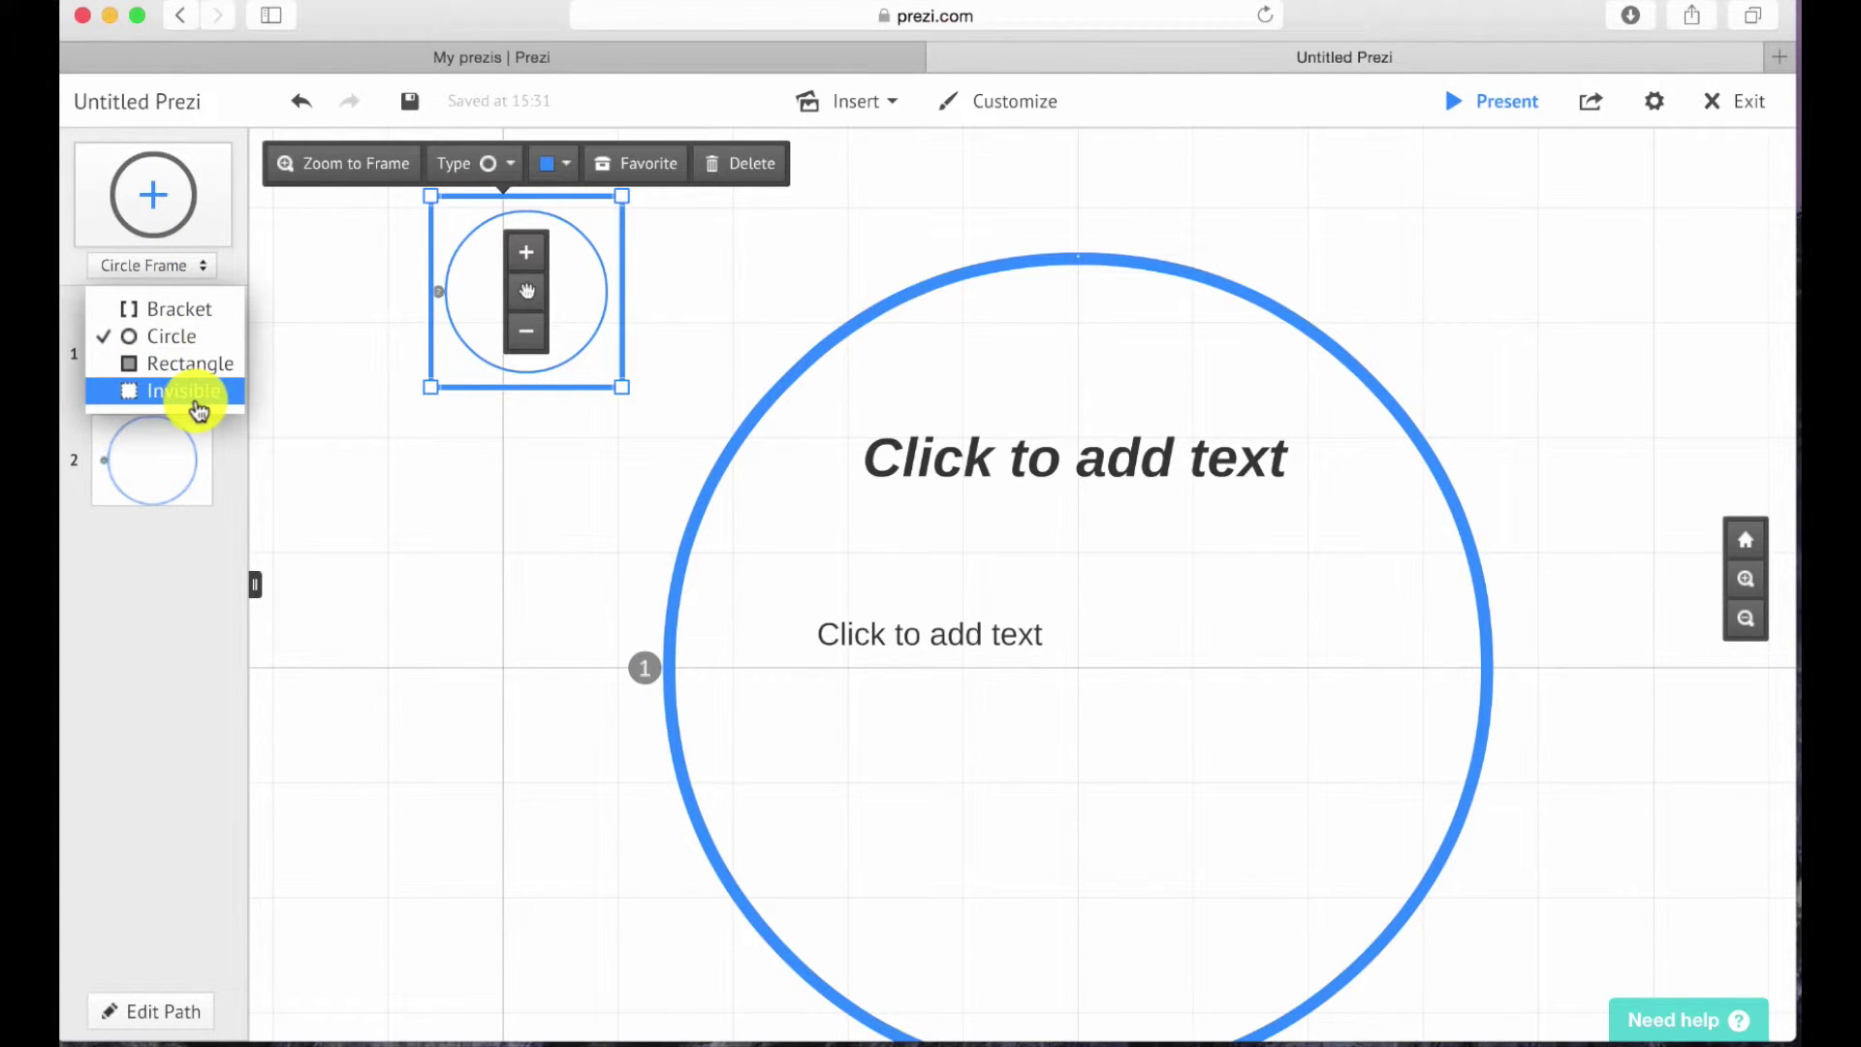
left_click(1083, 539)
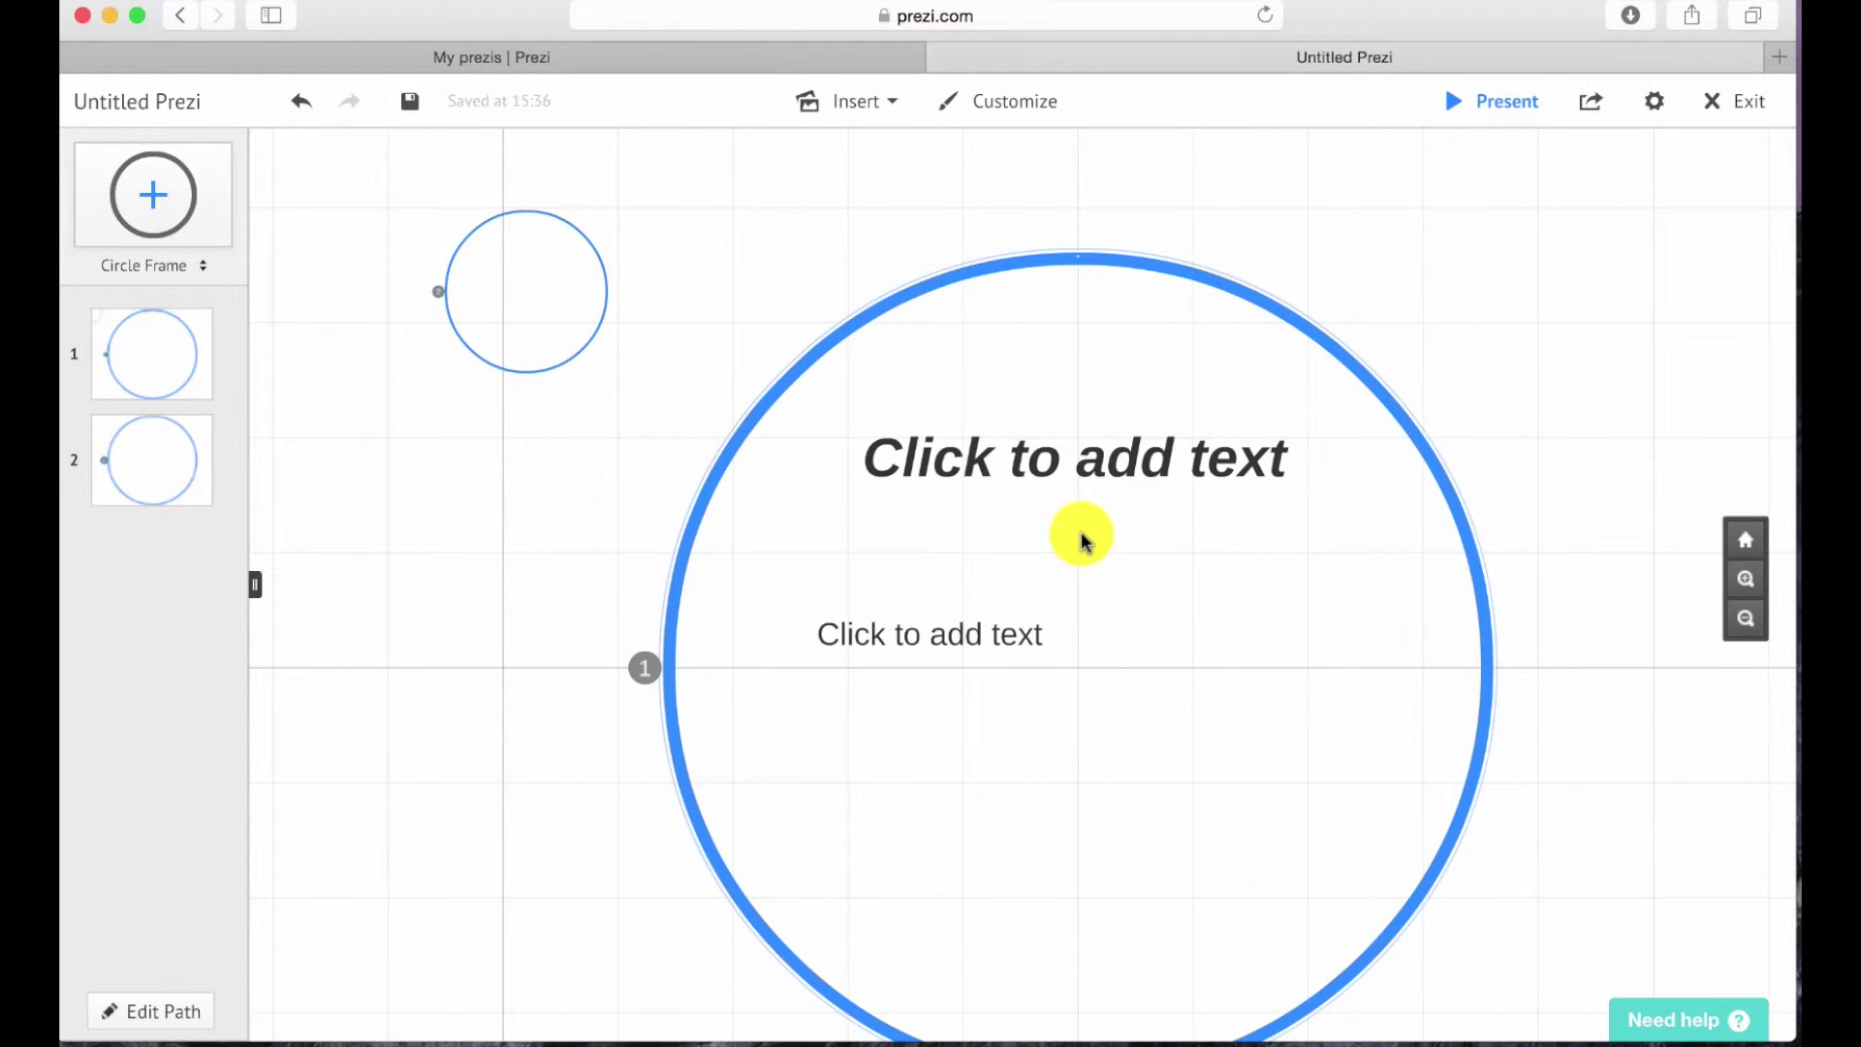
left_click(853, 103)
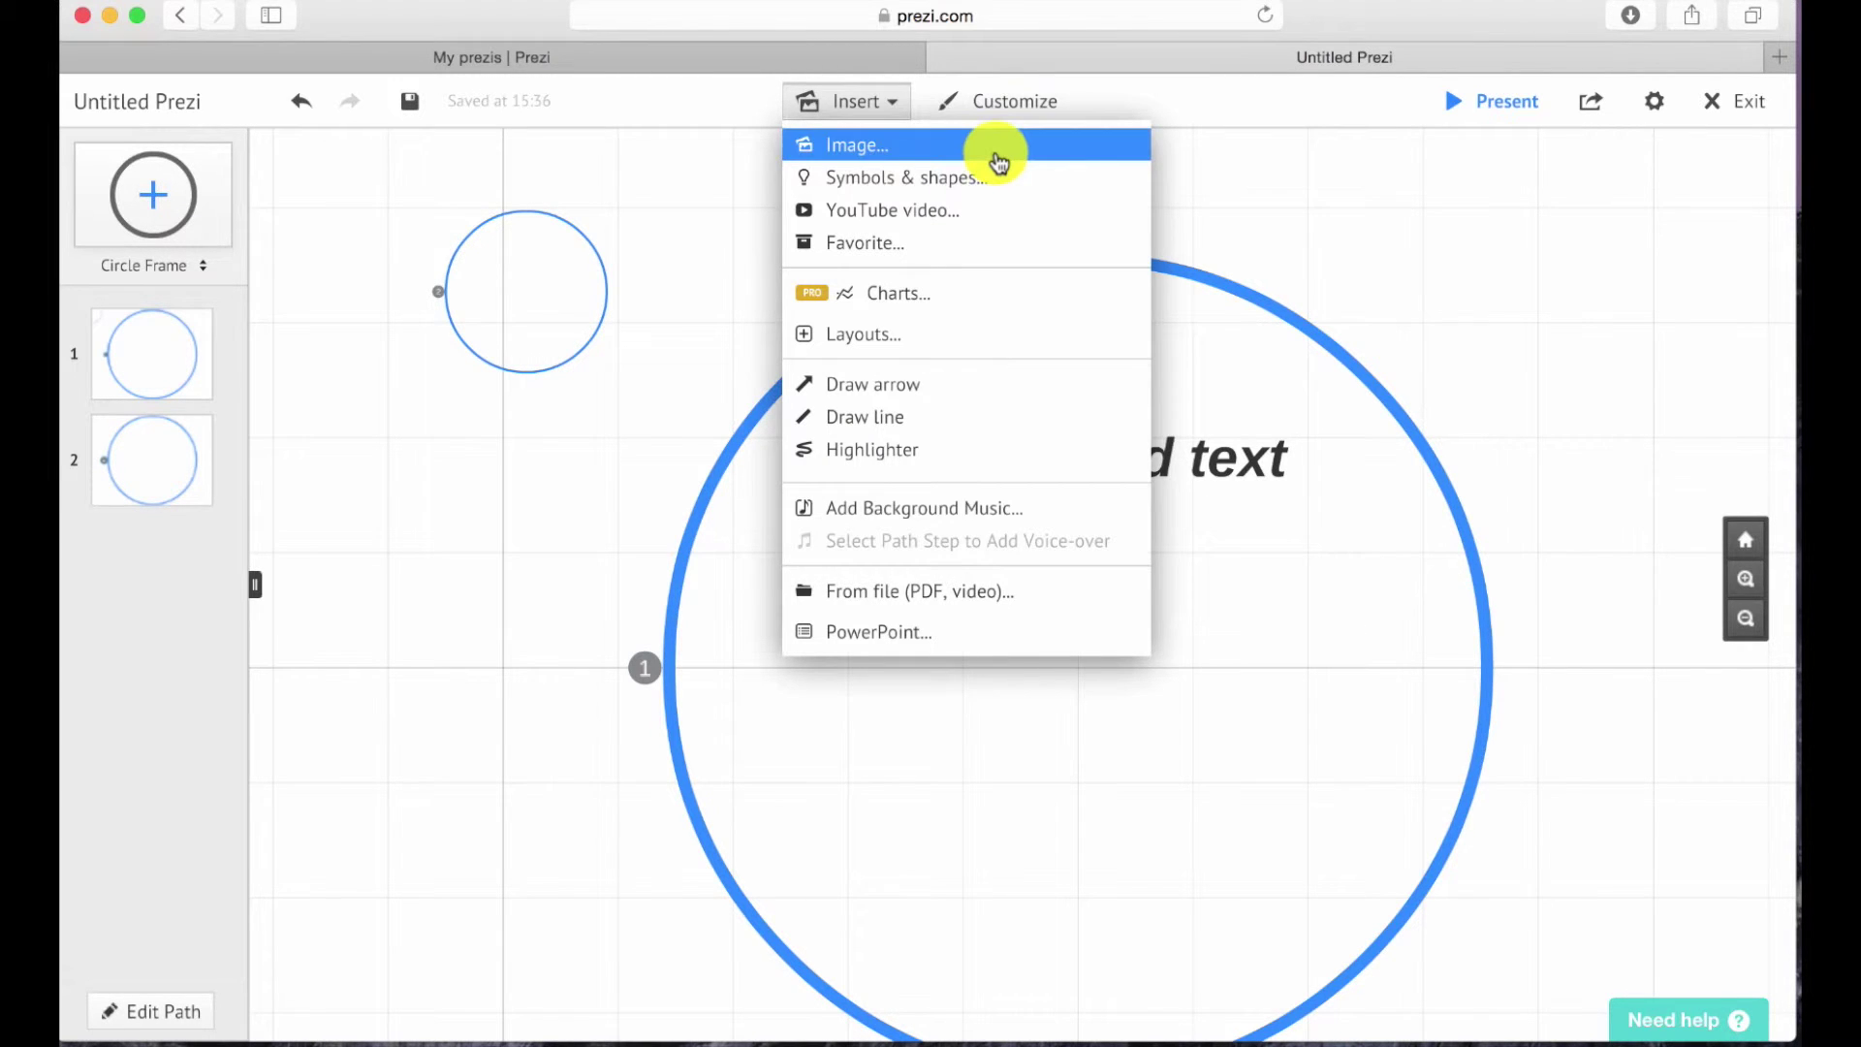
Upload the four icon PNGs, TrilingualIcon.png through LeaderIcon.png, into the big circle frame.
left_click(996, 153)
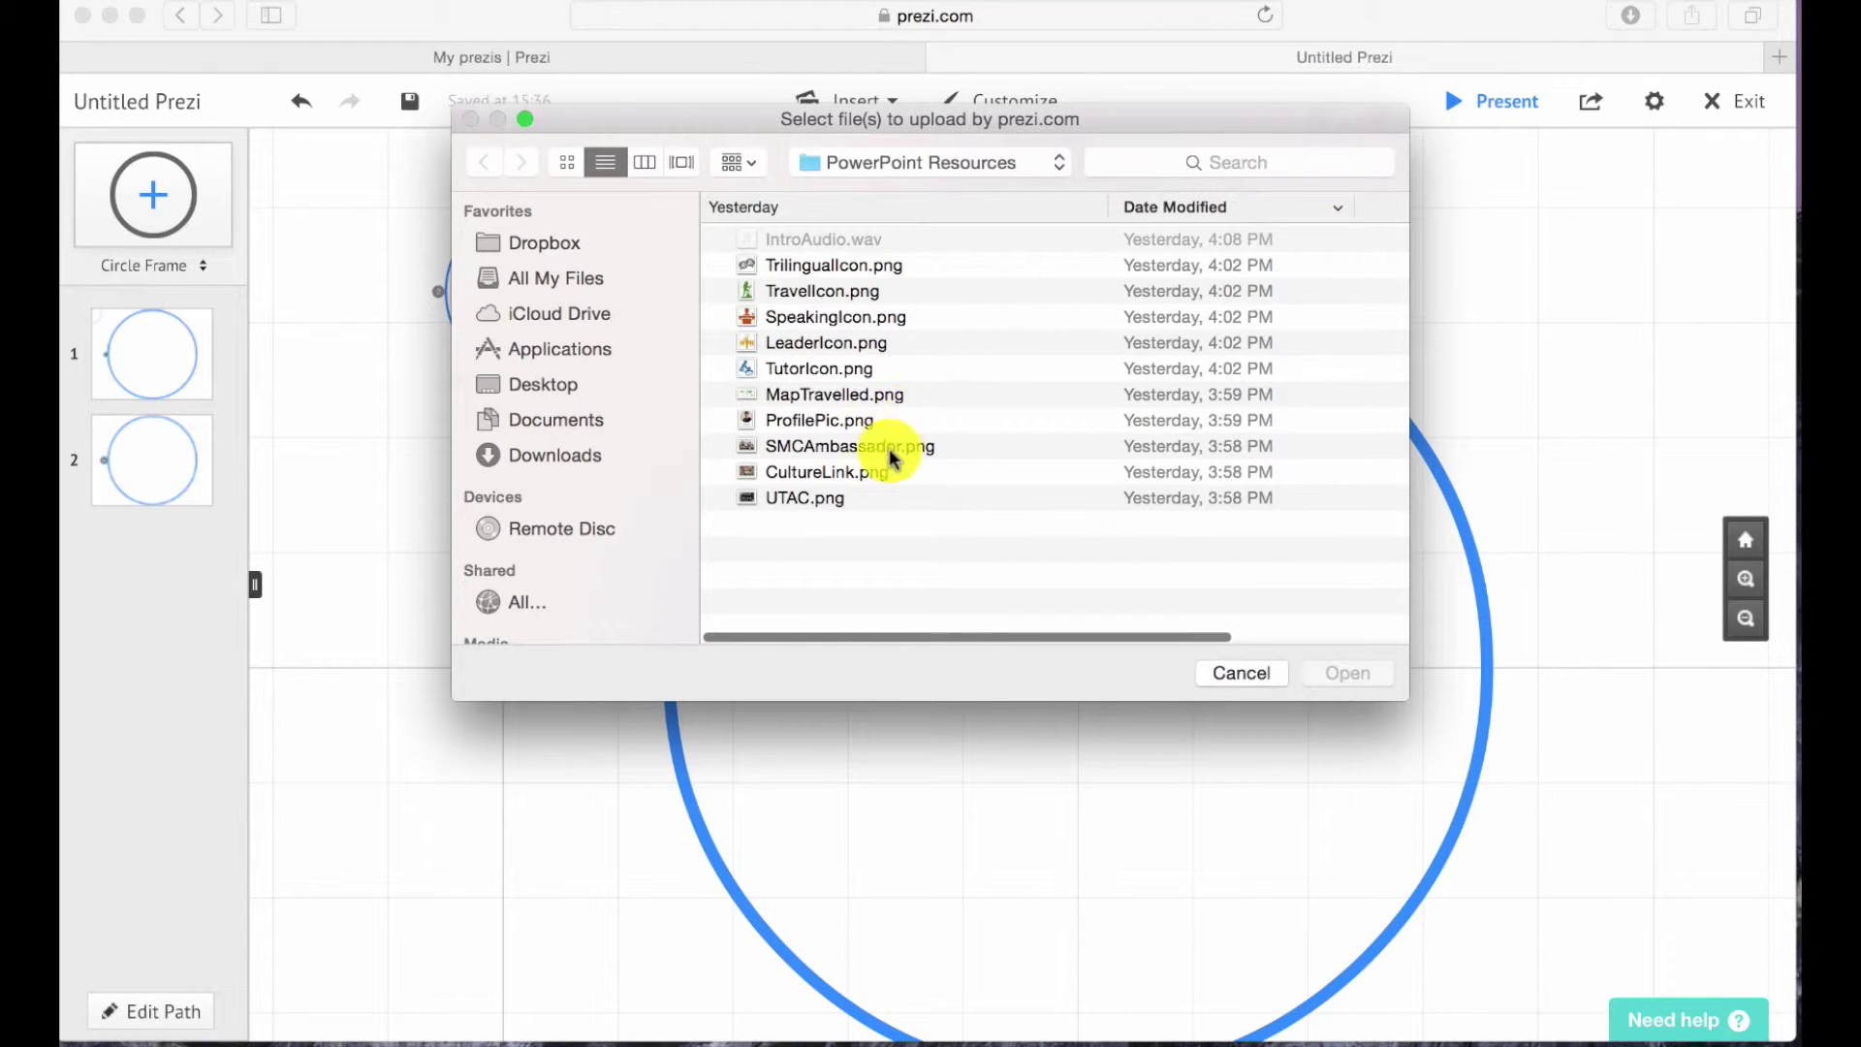
left_click(1328, 349)
left_click(1031, 265, "shift")
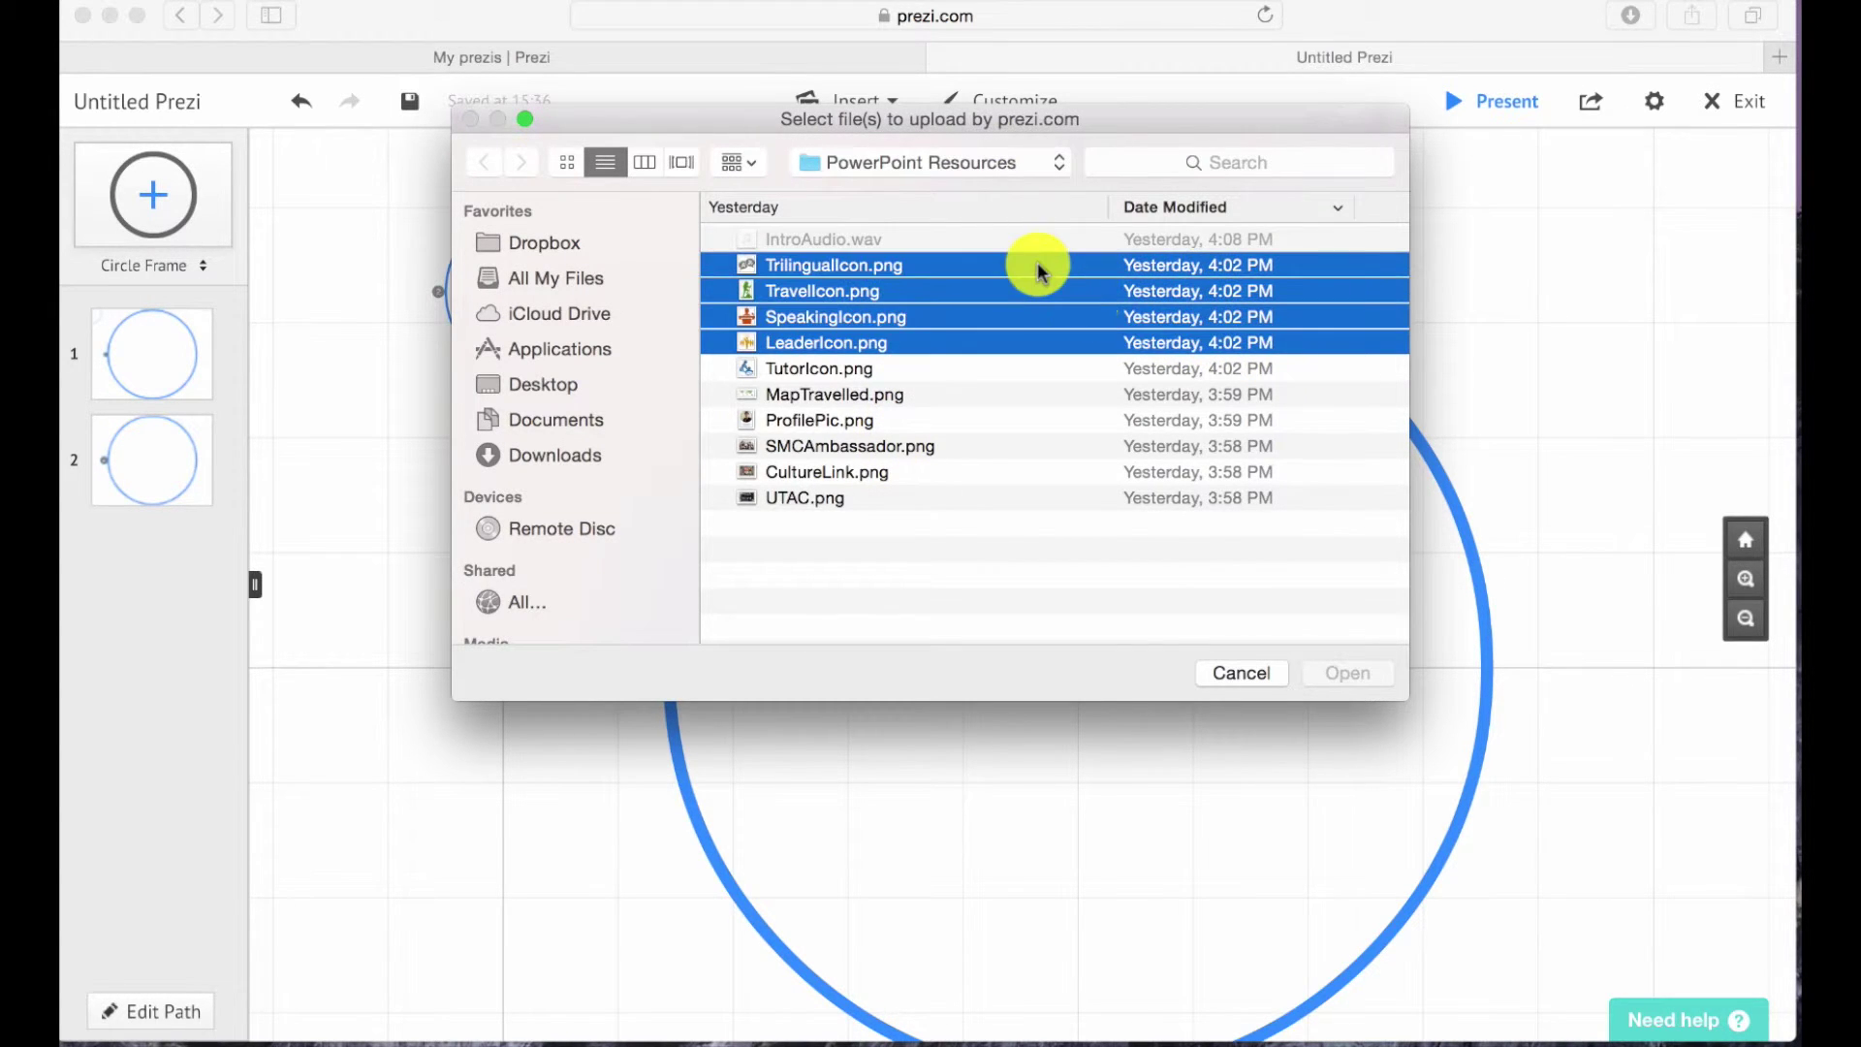
left_click(1355, 679)
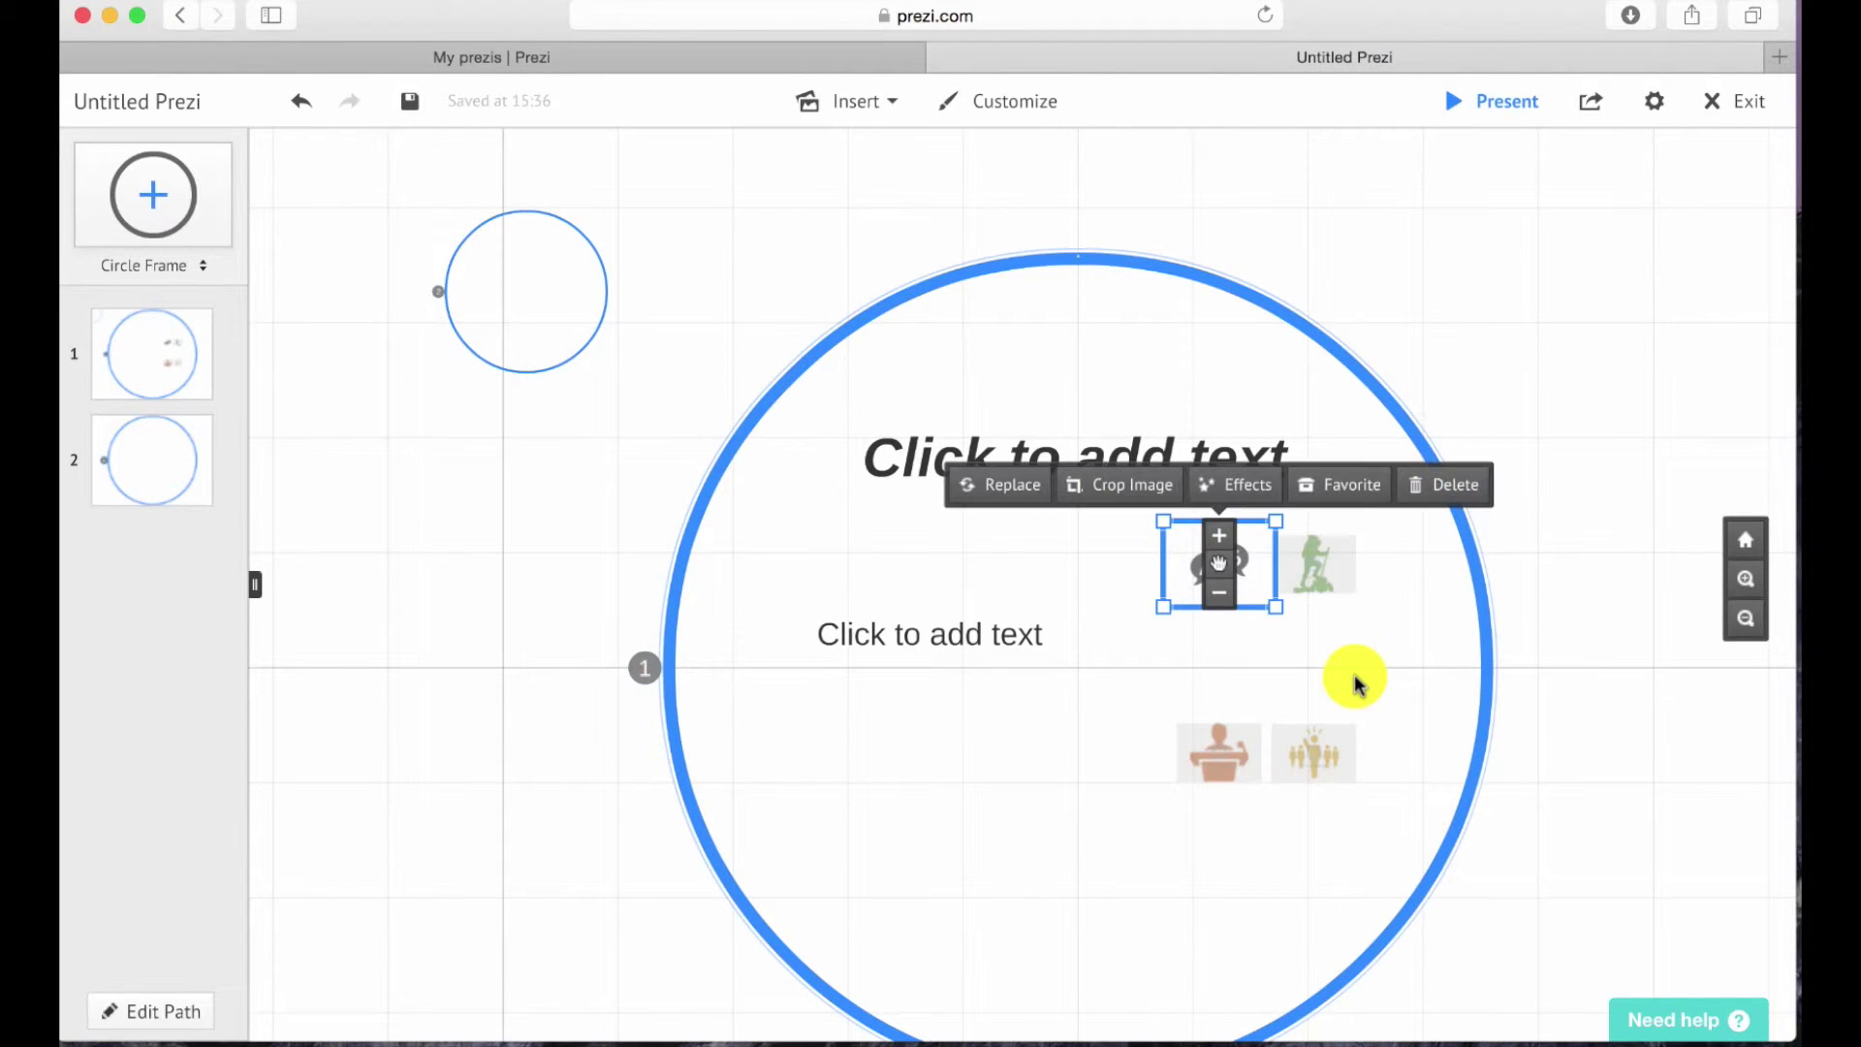
left_click(1745, 709)
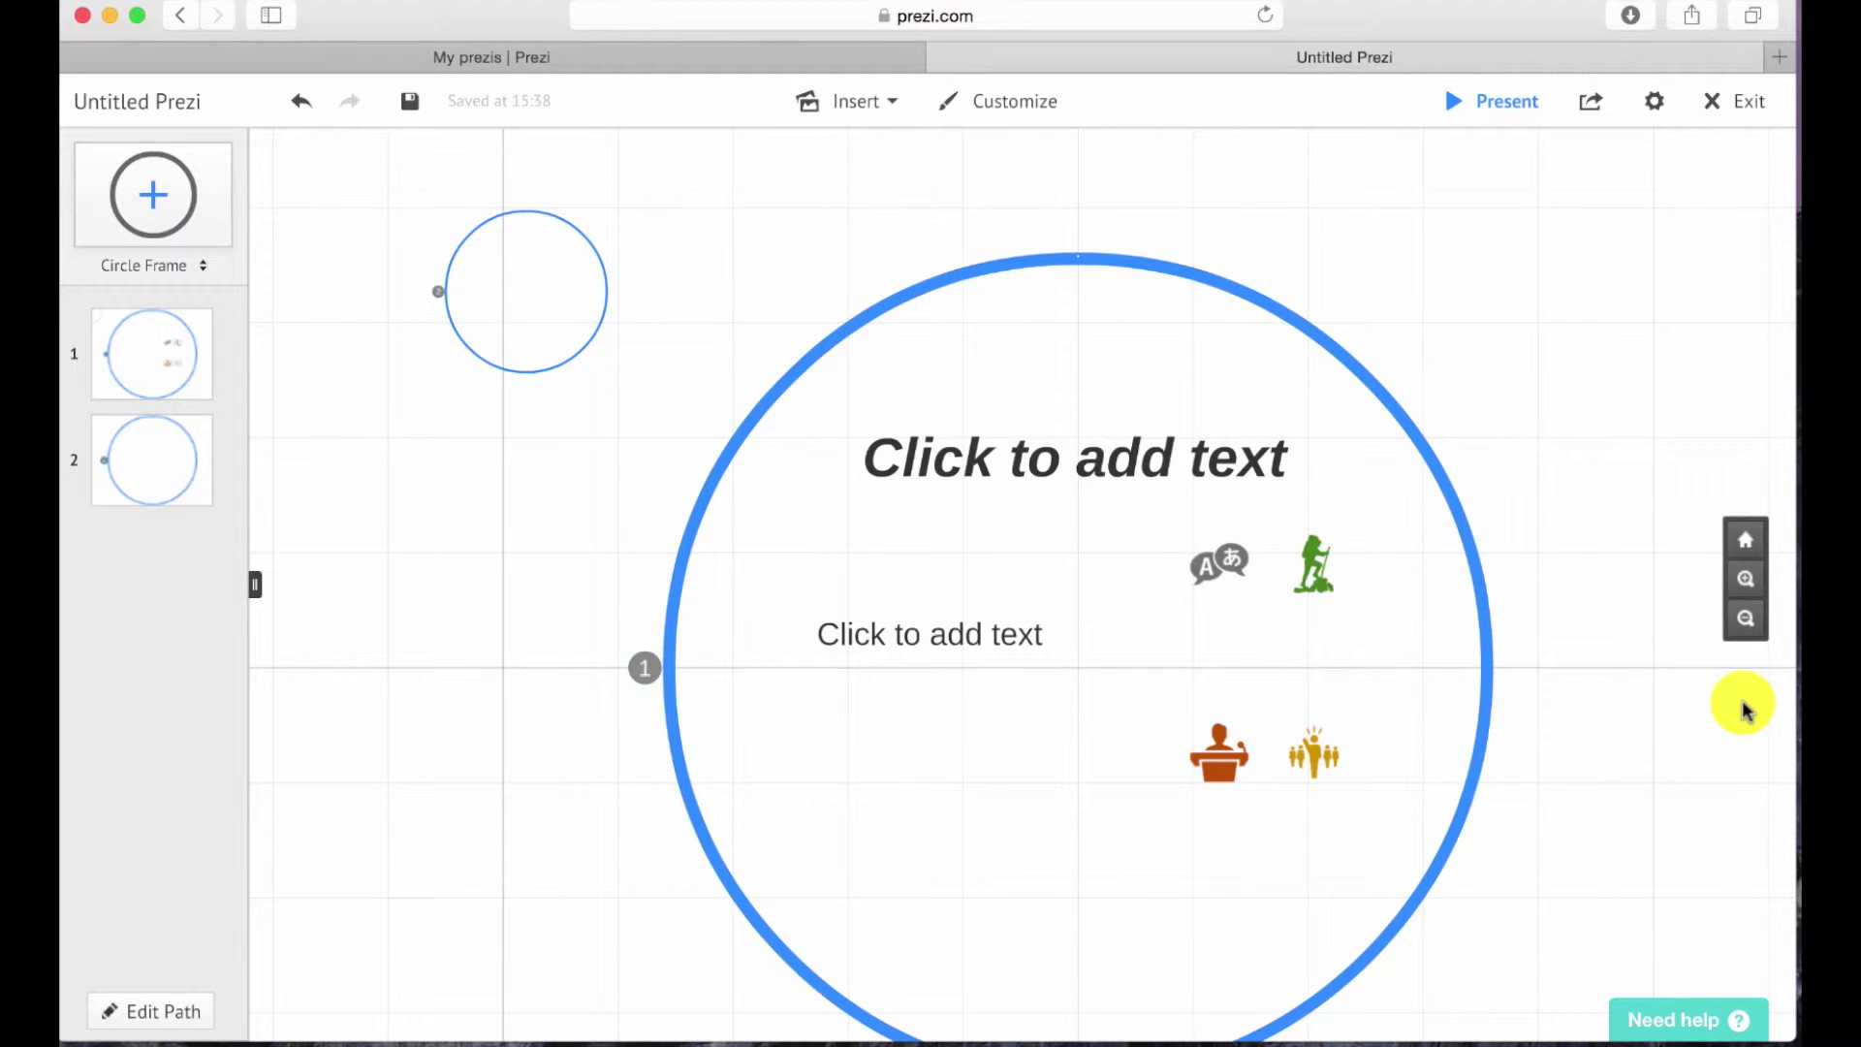
Add two circle frames inside the big frame, rotating the right-hand one clockwise.
left_click(1746, 579)
left_click_drag(152, 195, 531, 467)
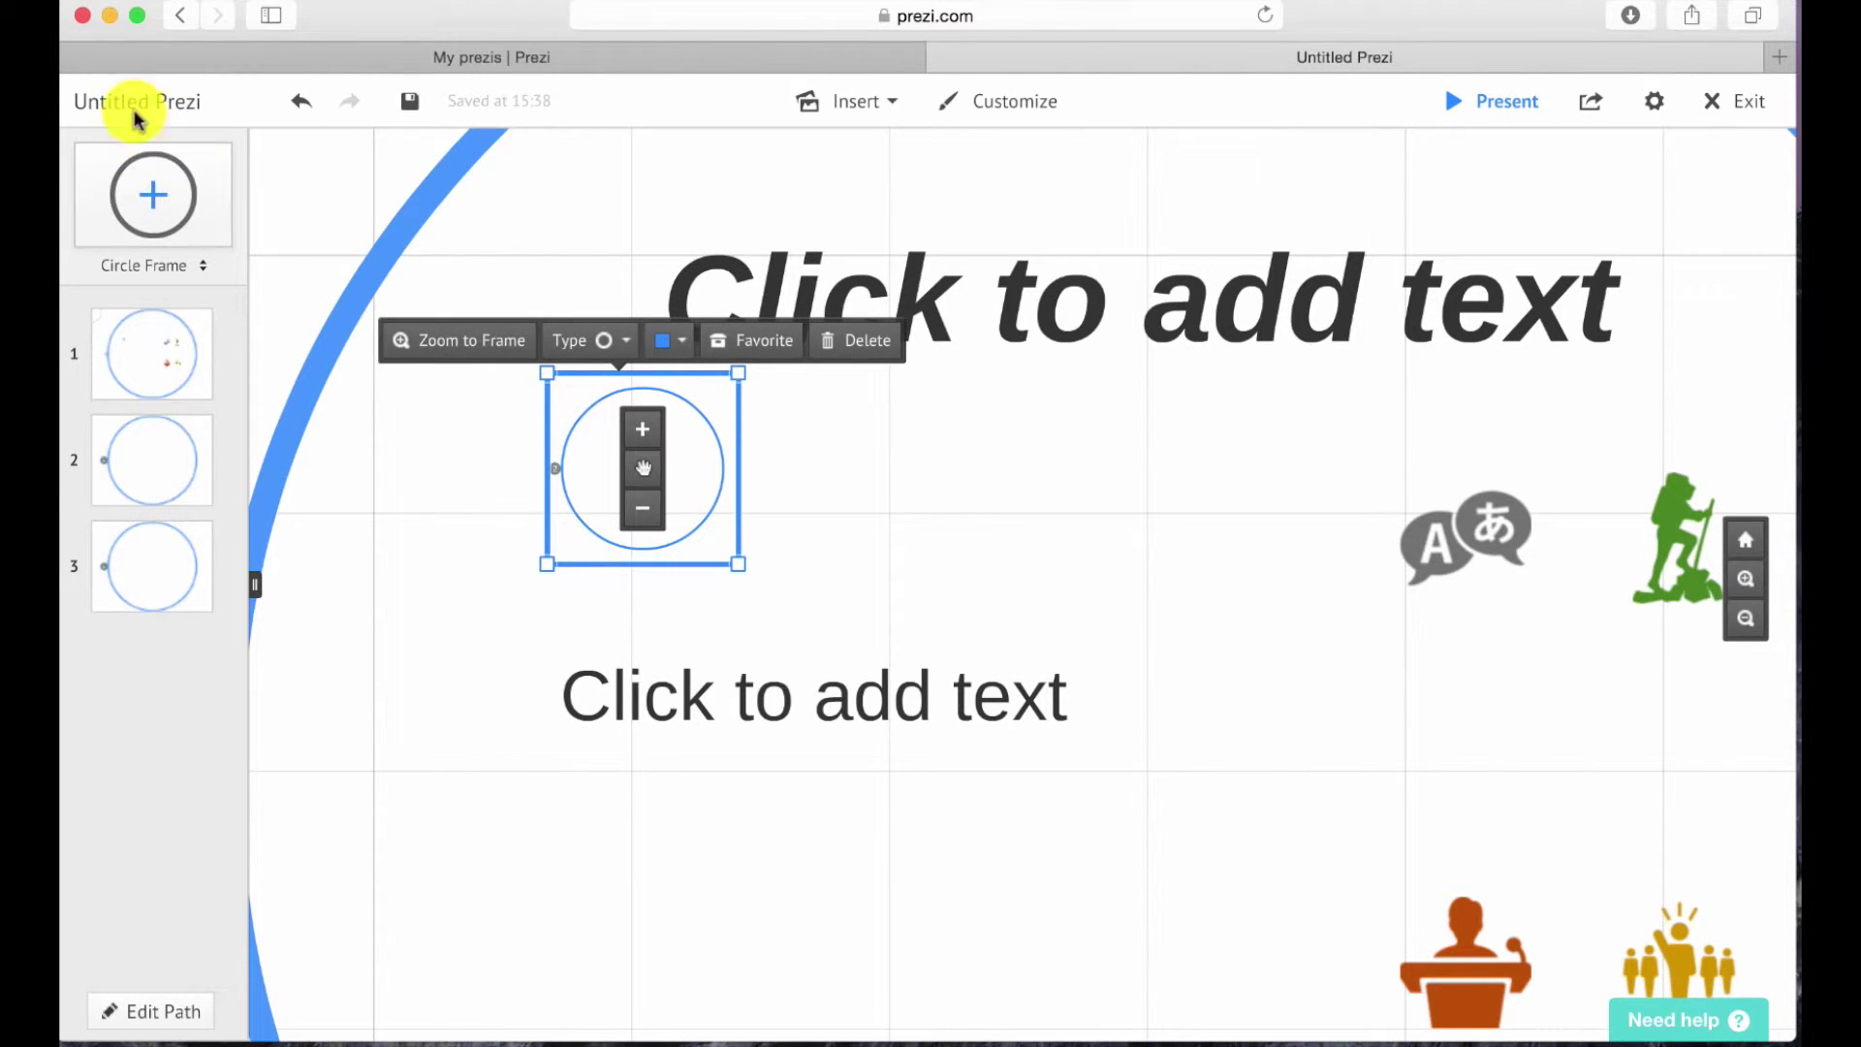
left_click_drag(166, 187, 1143, 552)
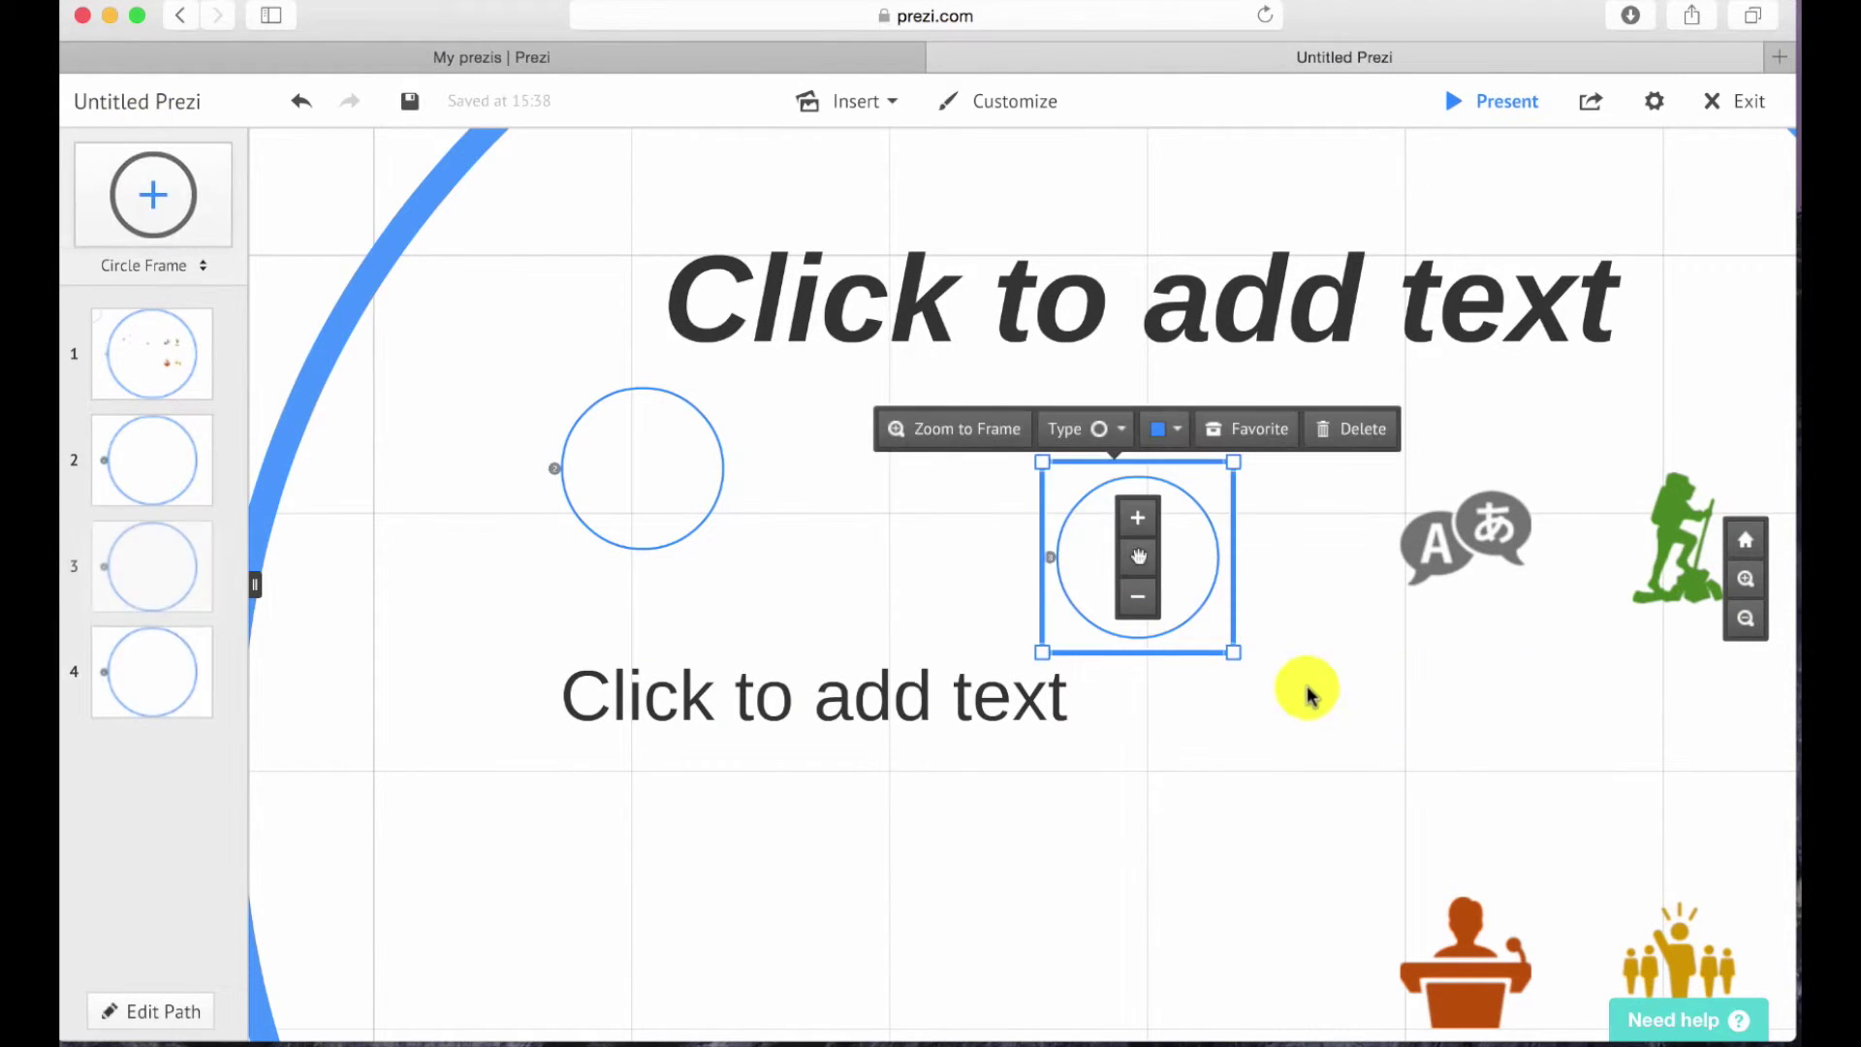
left_click_drag(1247, 665, 1018, 667)
left_click(1678, 549)
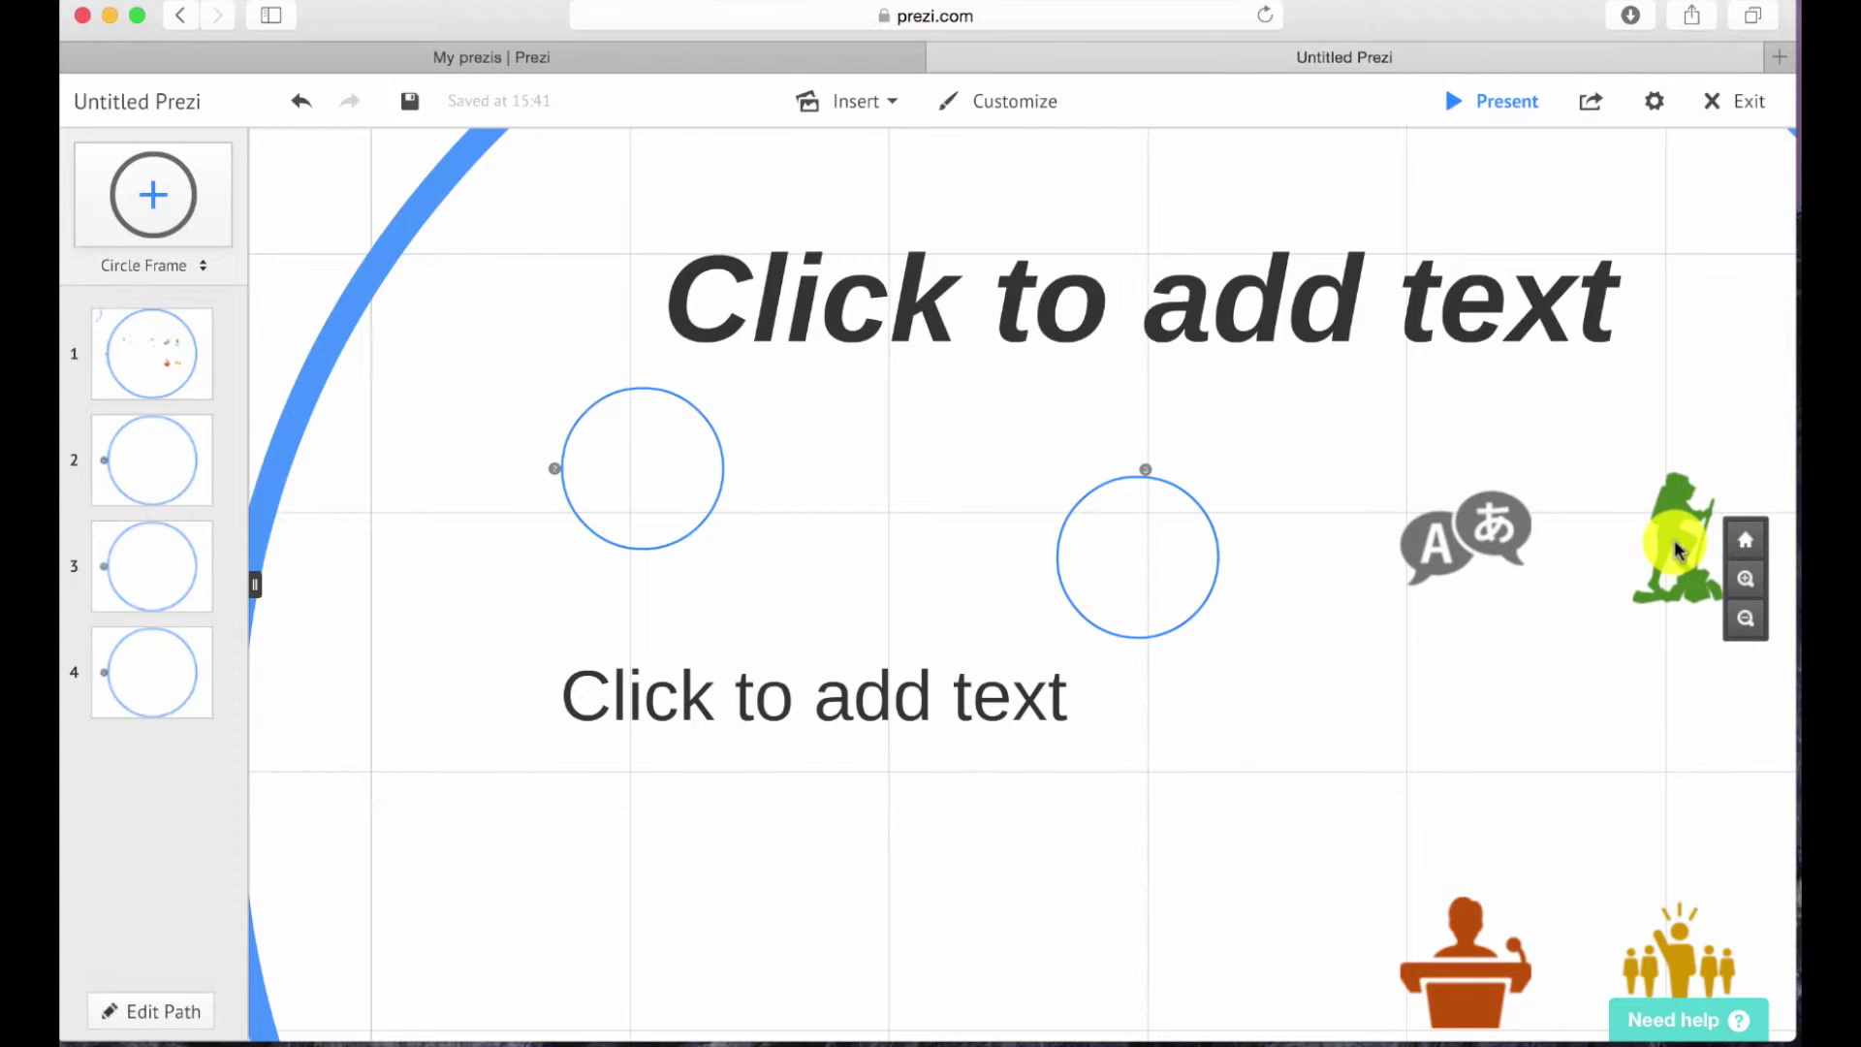
Move the speech-bubble icon into the right frame and the green hiker icon into the left frame.
left_click_drag(1437, 561, 1114, 590)
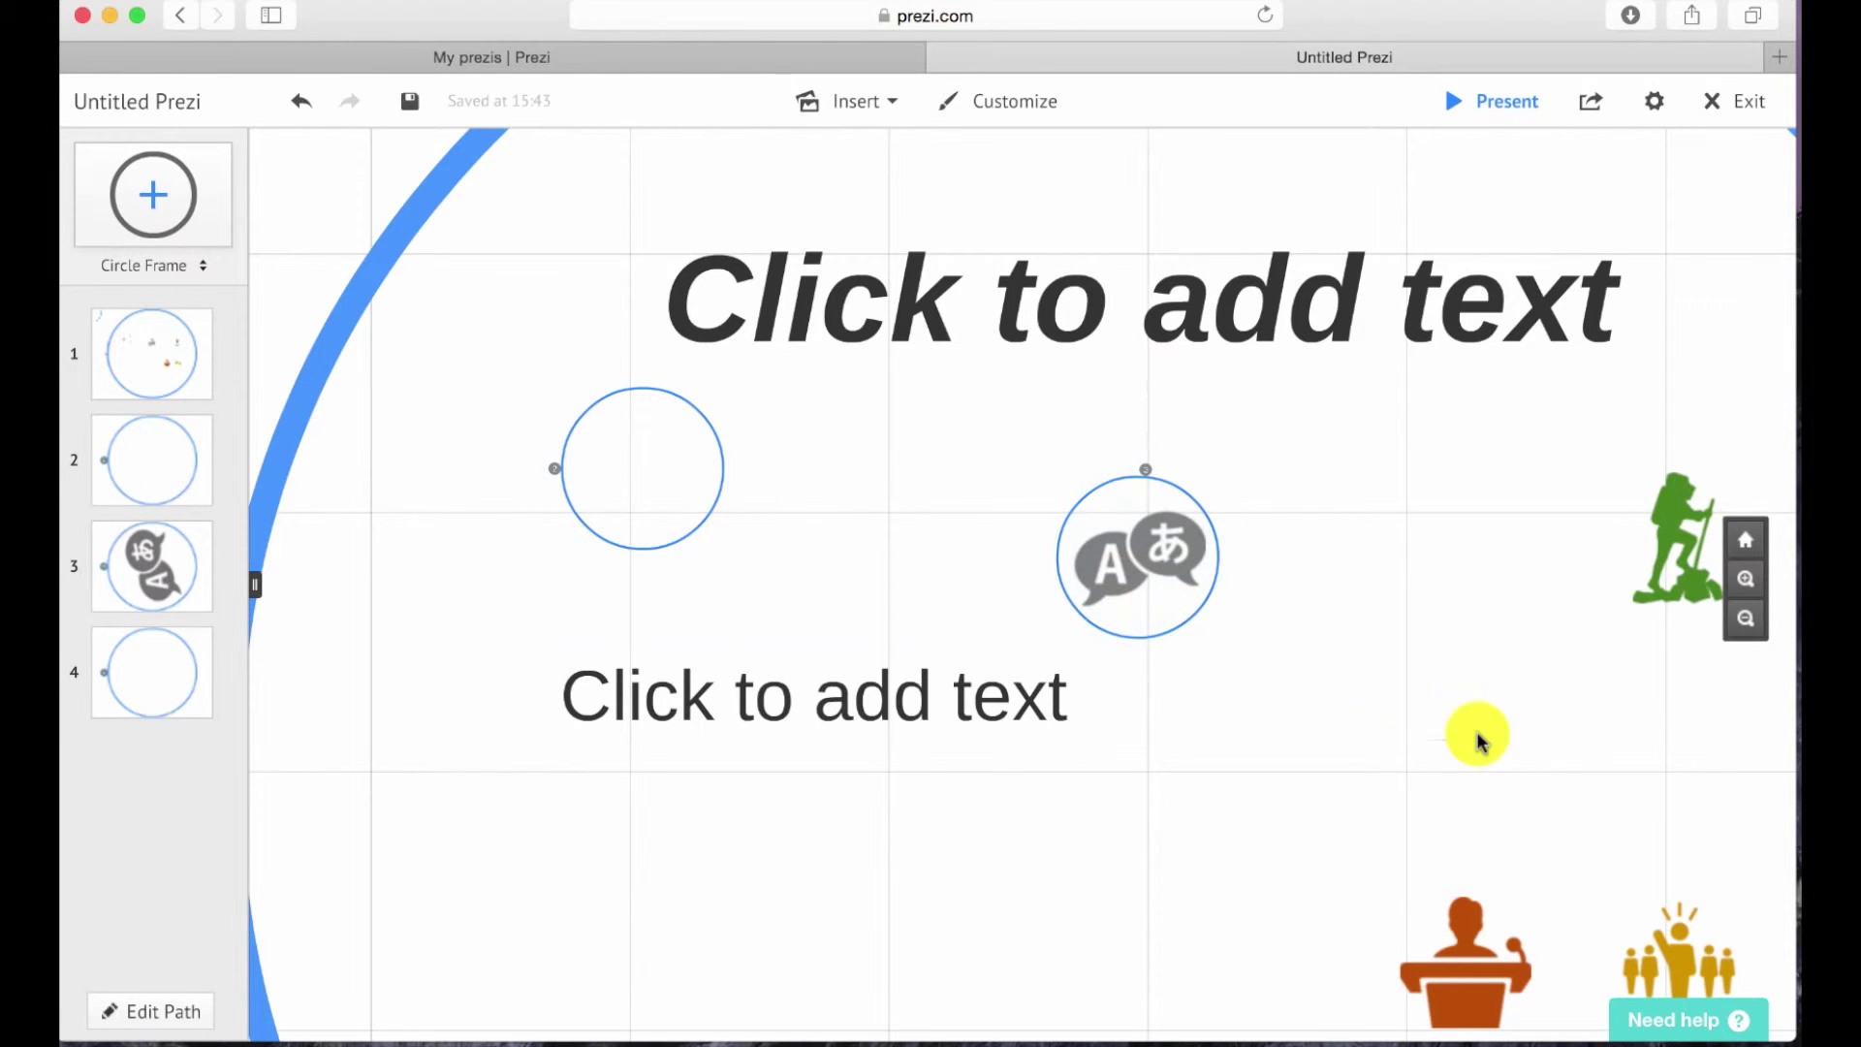
left_click_drag(1641, 594, 632, 509)
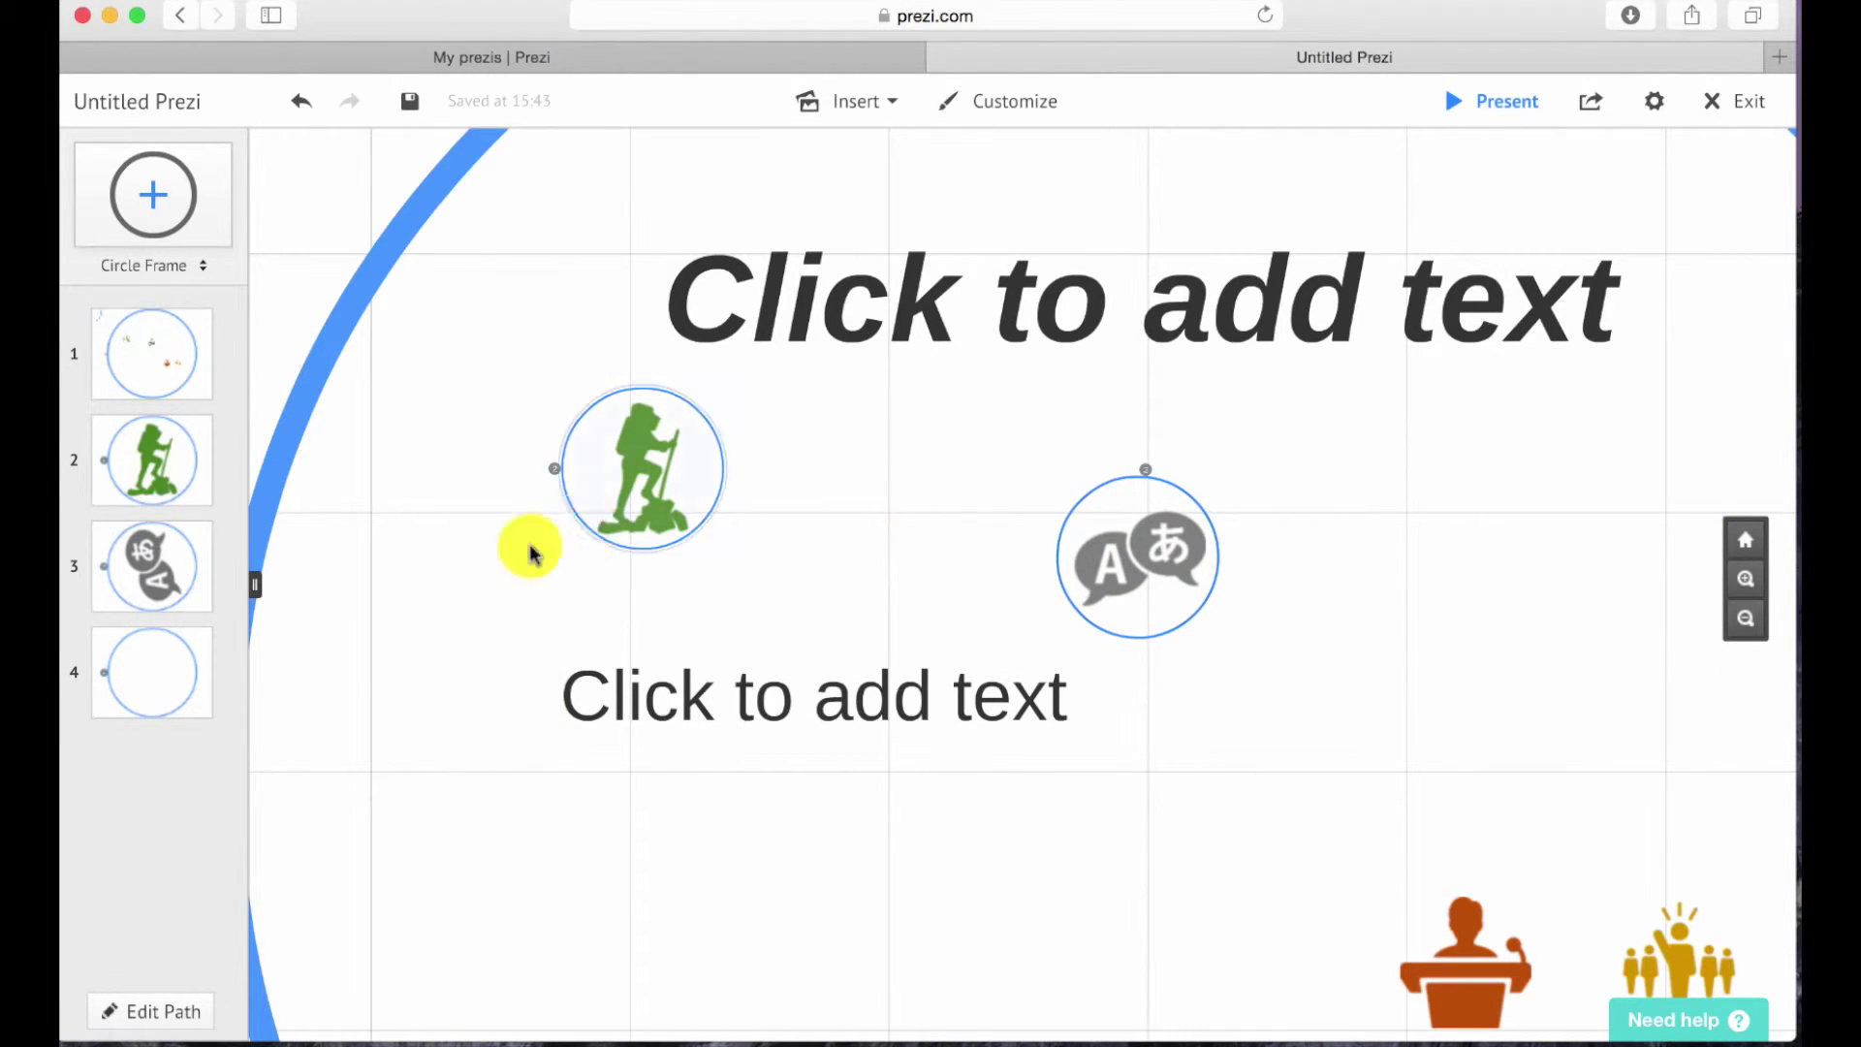
left_click(148, 483)
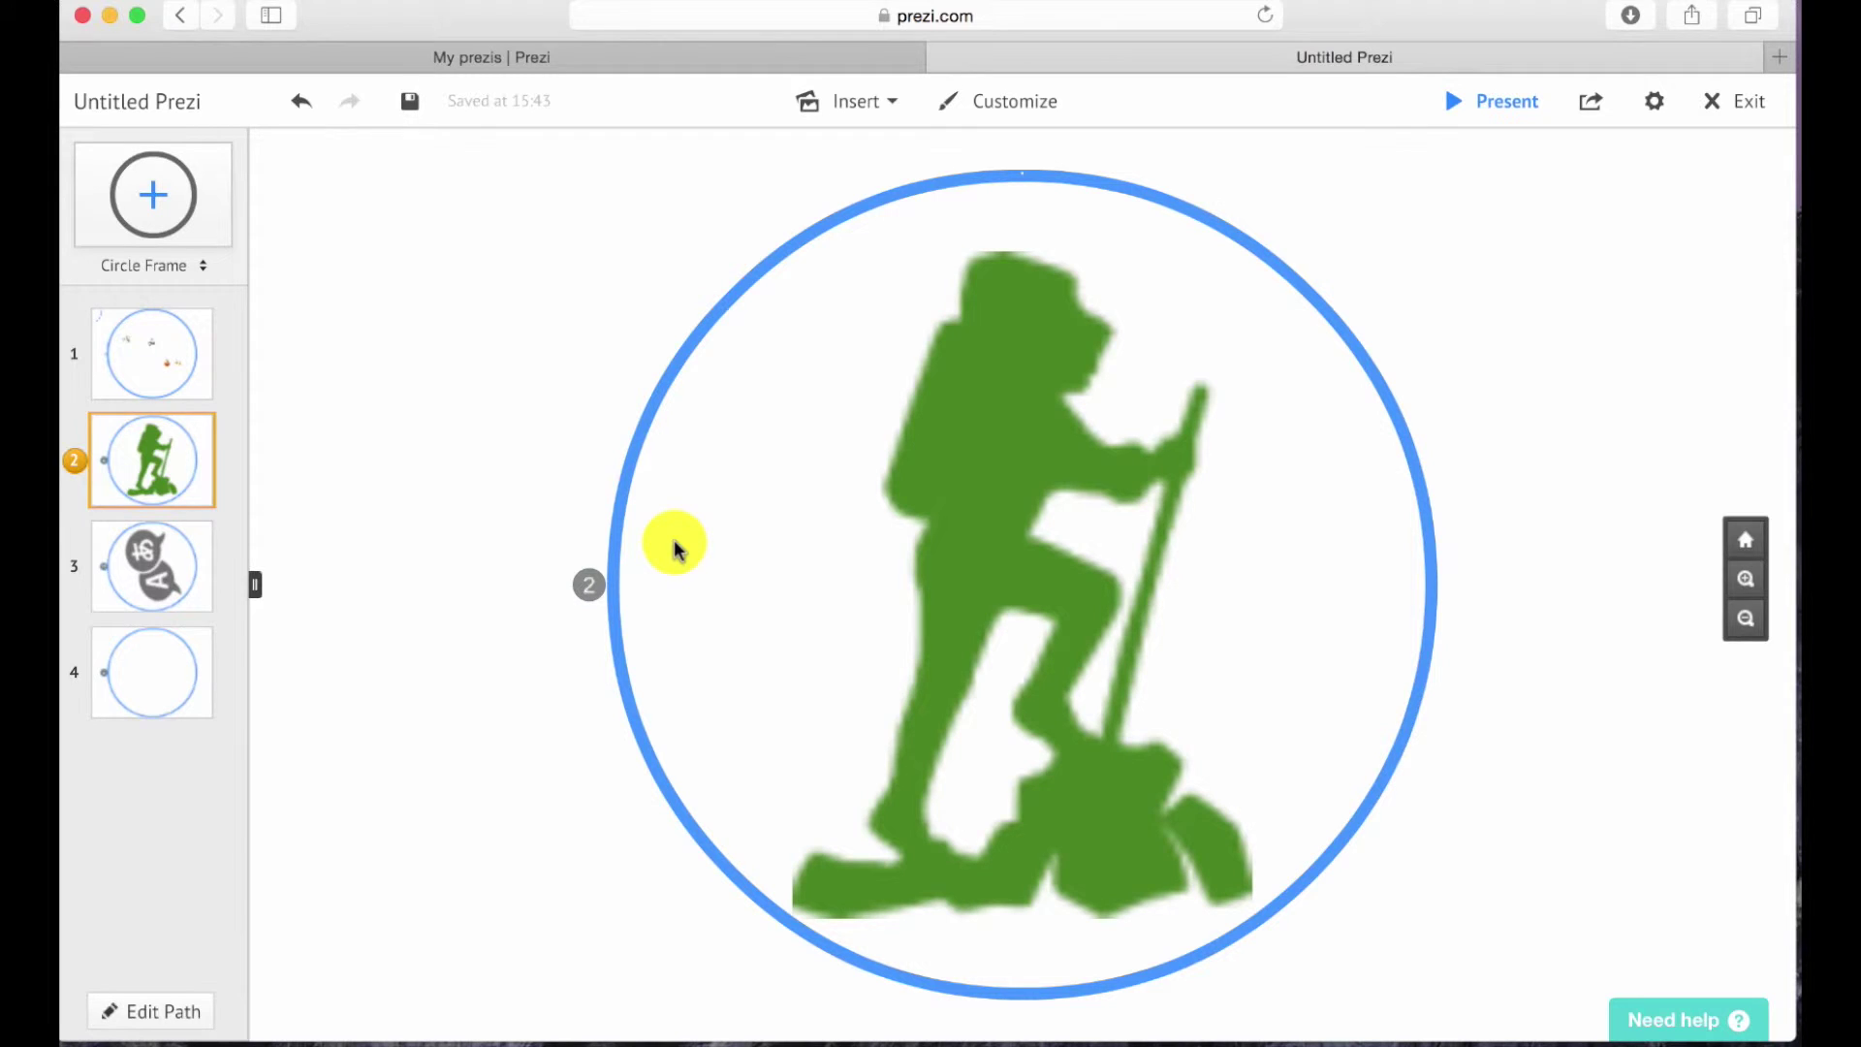
Label the hiker frame 'Travel'.
double_click(675, 549)
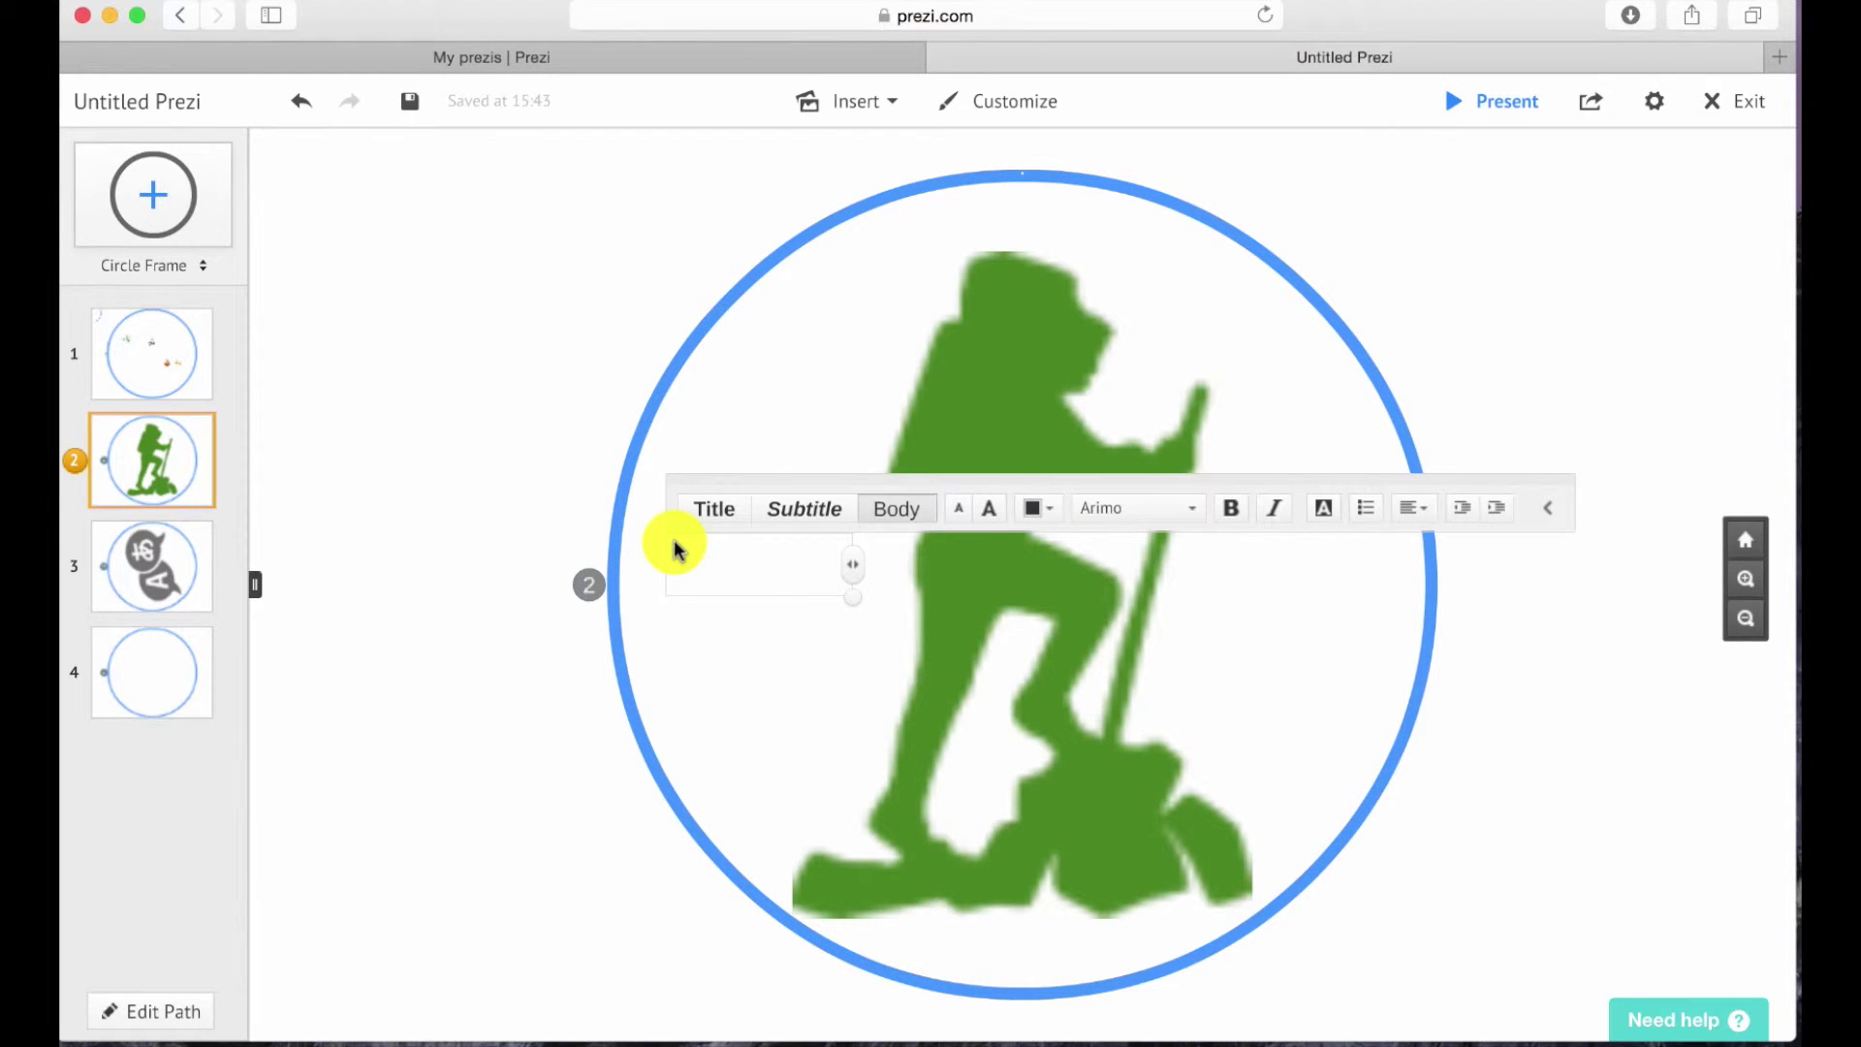
type("Trave")
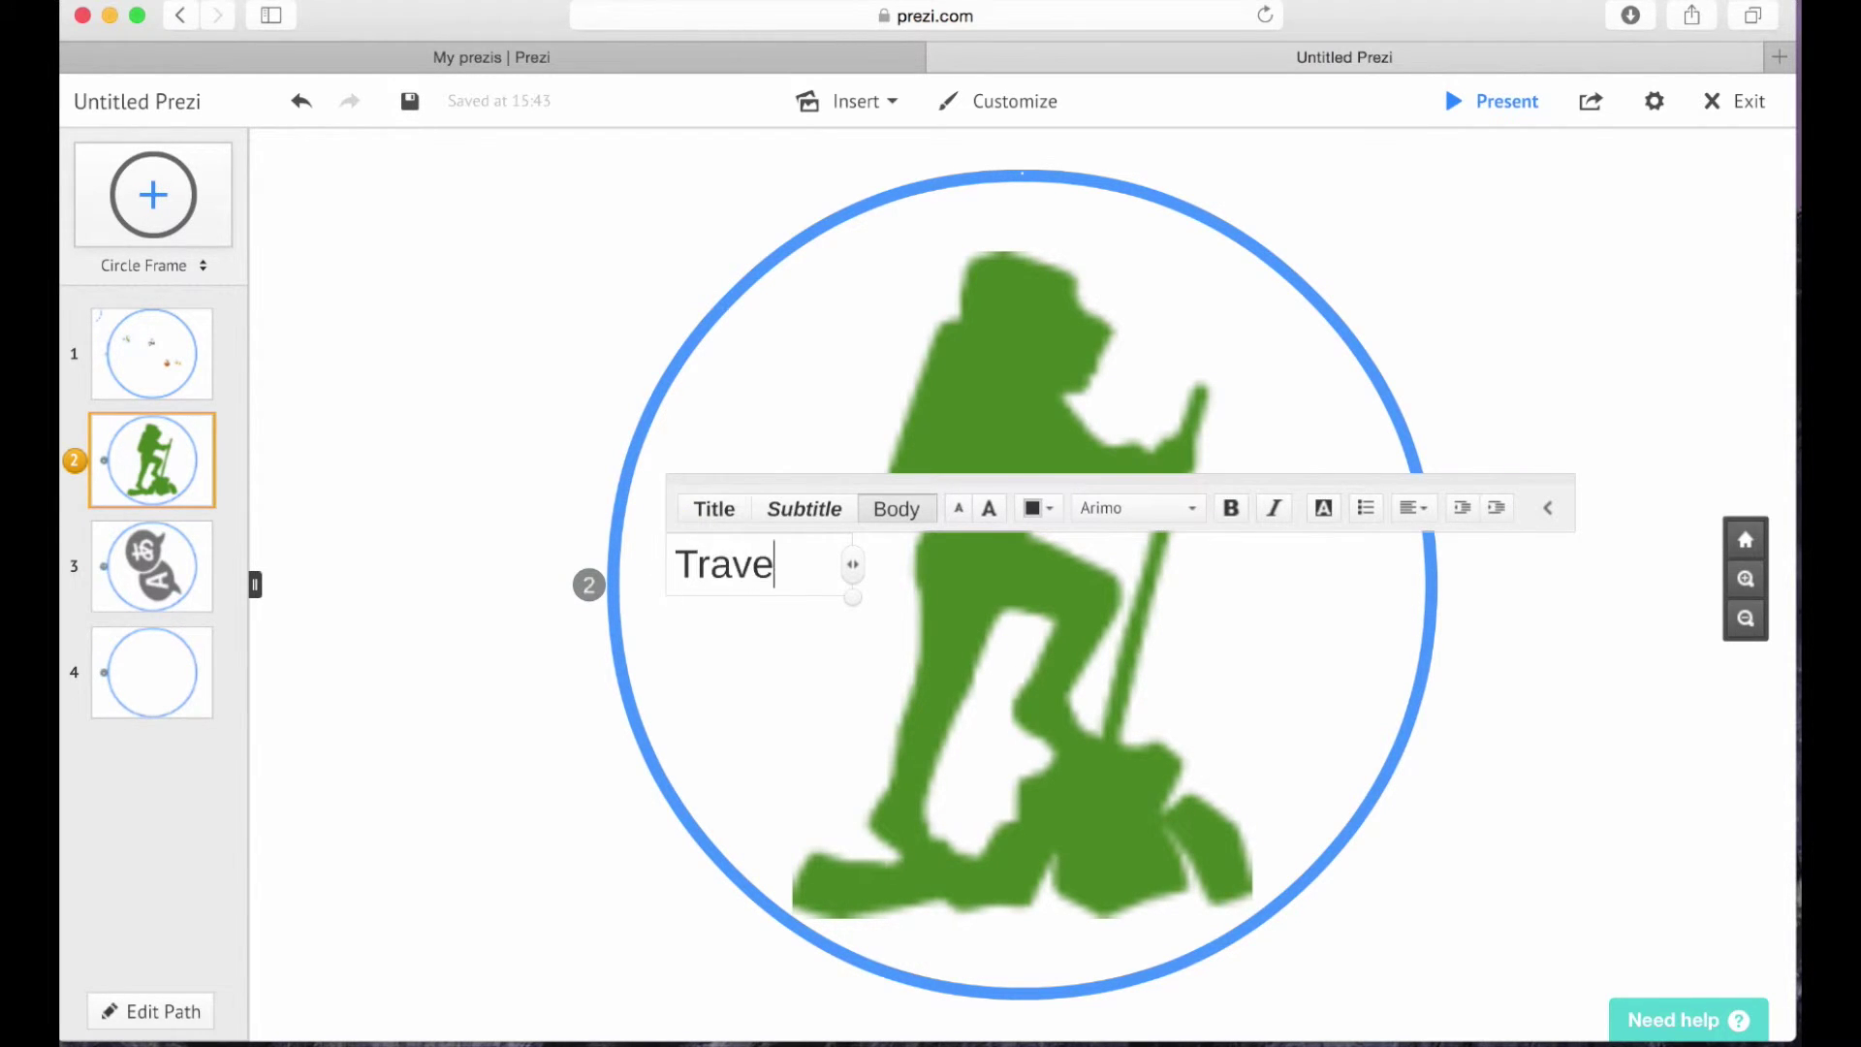
type("l")
left_click(145, 546)
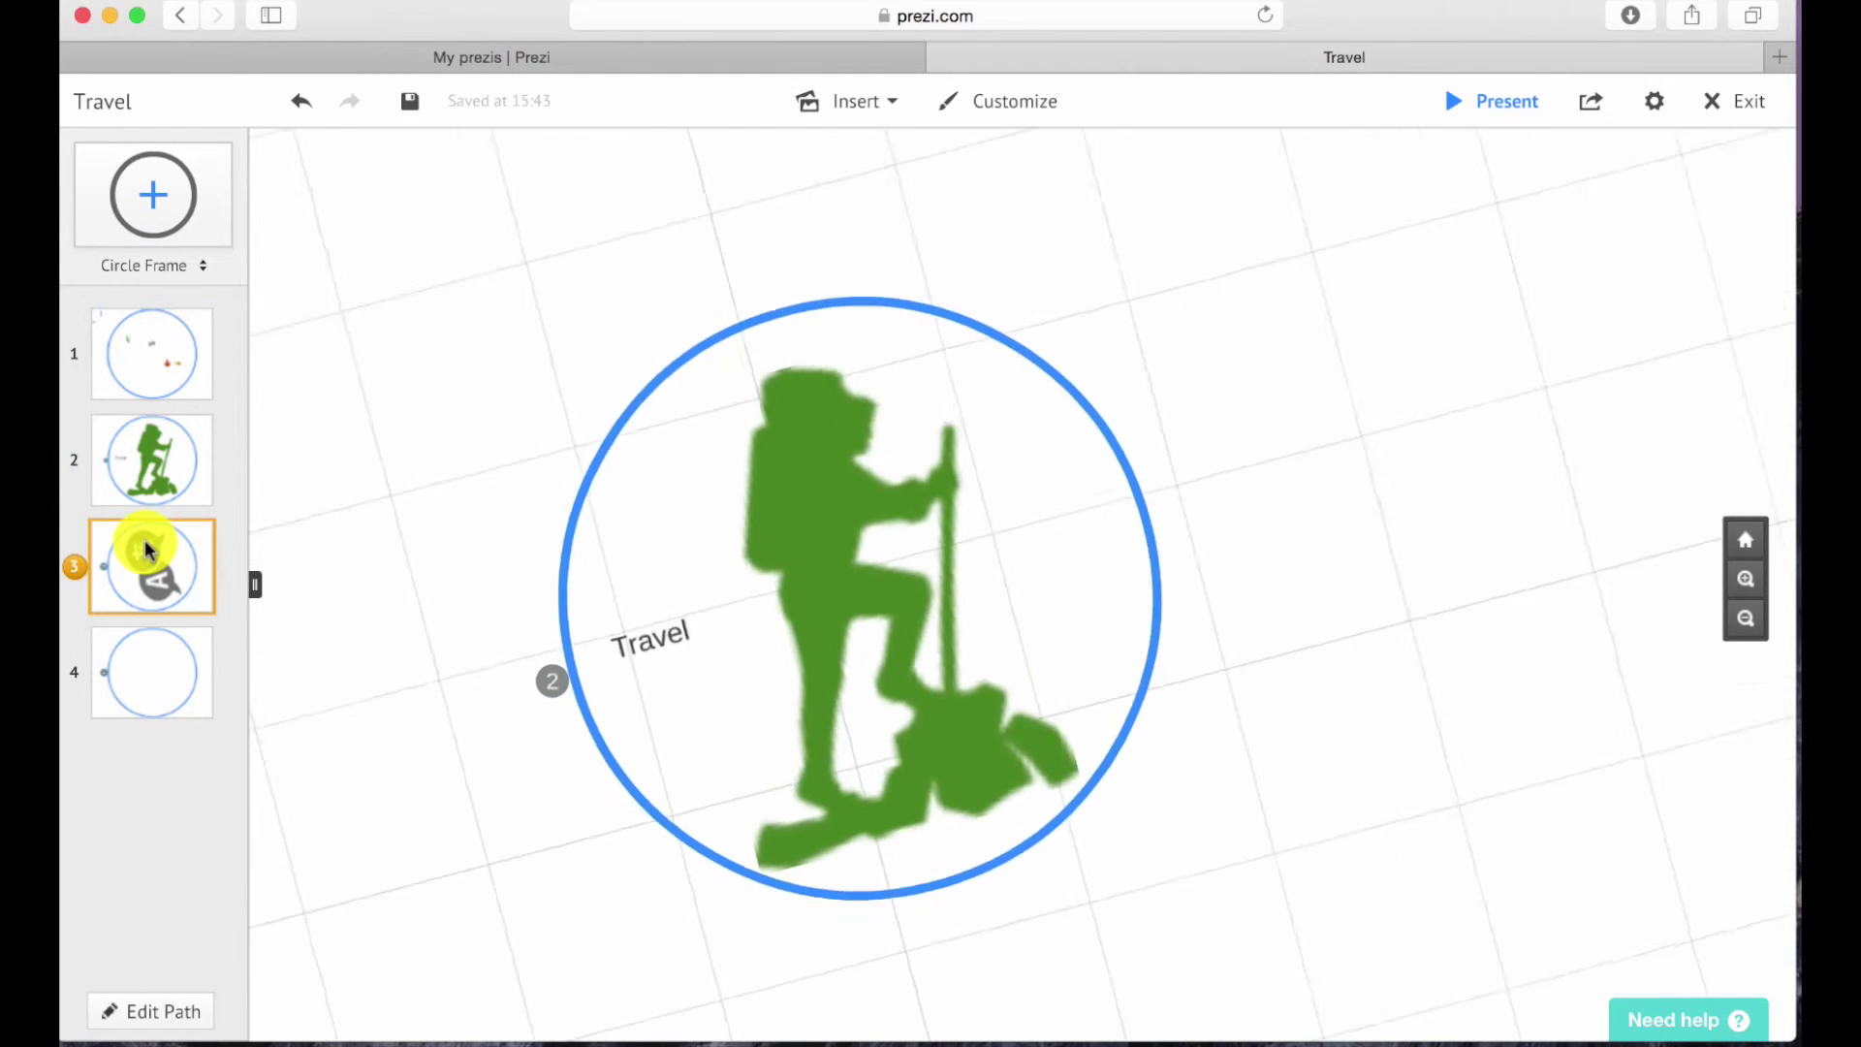
Add a 'Trilingual' label at the upper right of the speech-bubble frame.
left_click(754, 700)
type("Trilingual")
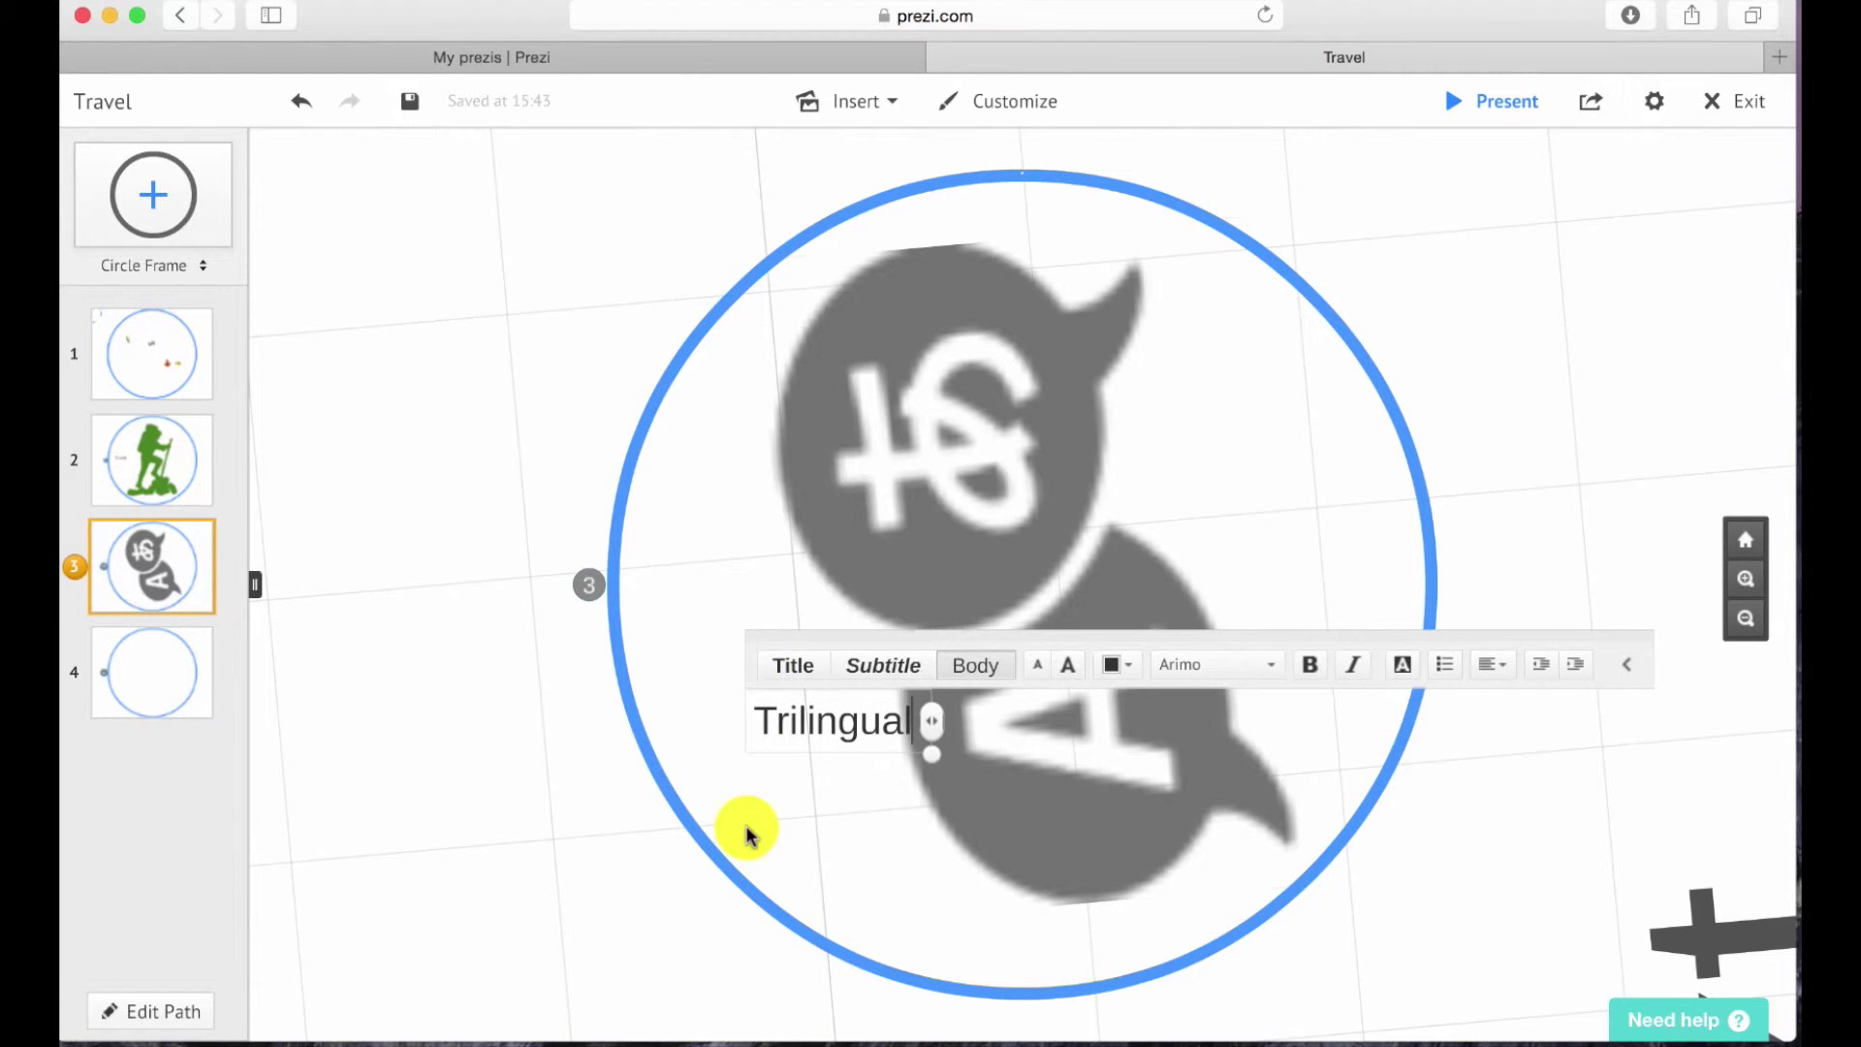
left_click(776, 760)
left_click_drag(802, 718, 964, 534)
left_click_drag(1084, 472, 1234, 395)
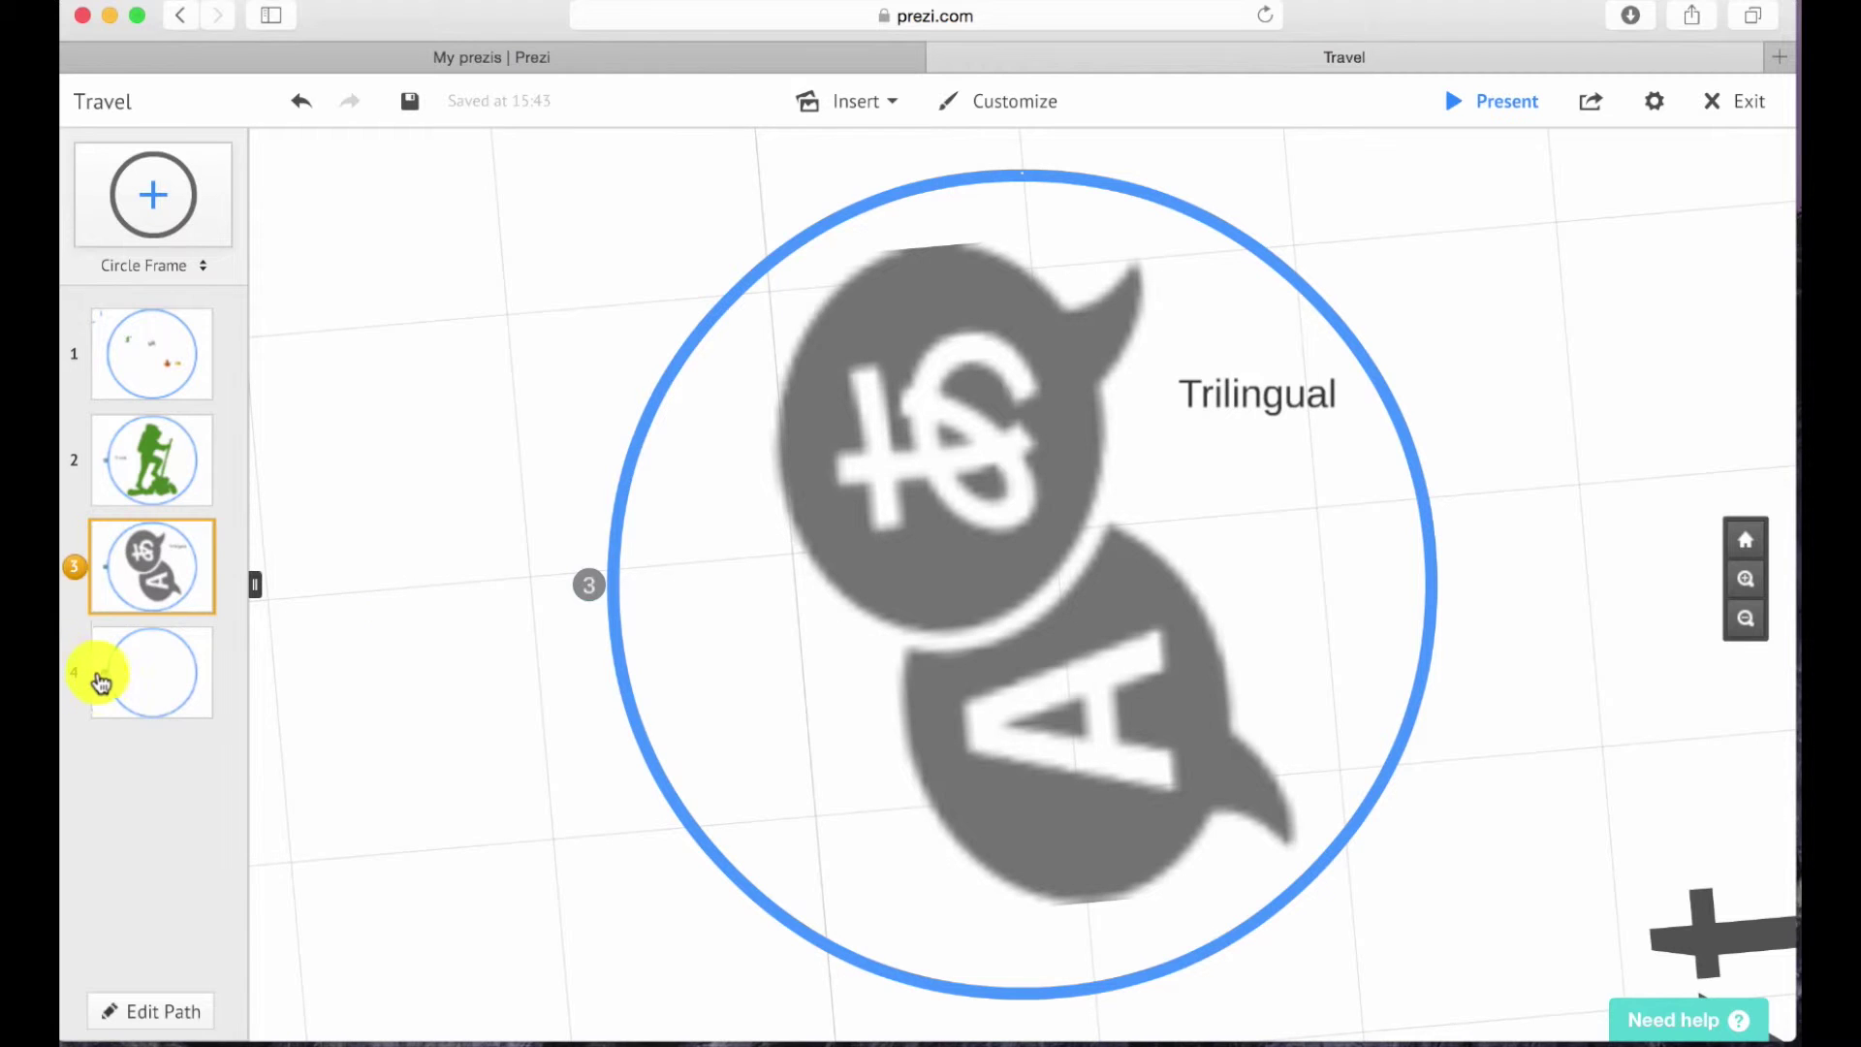
left_click(175, 346)
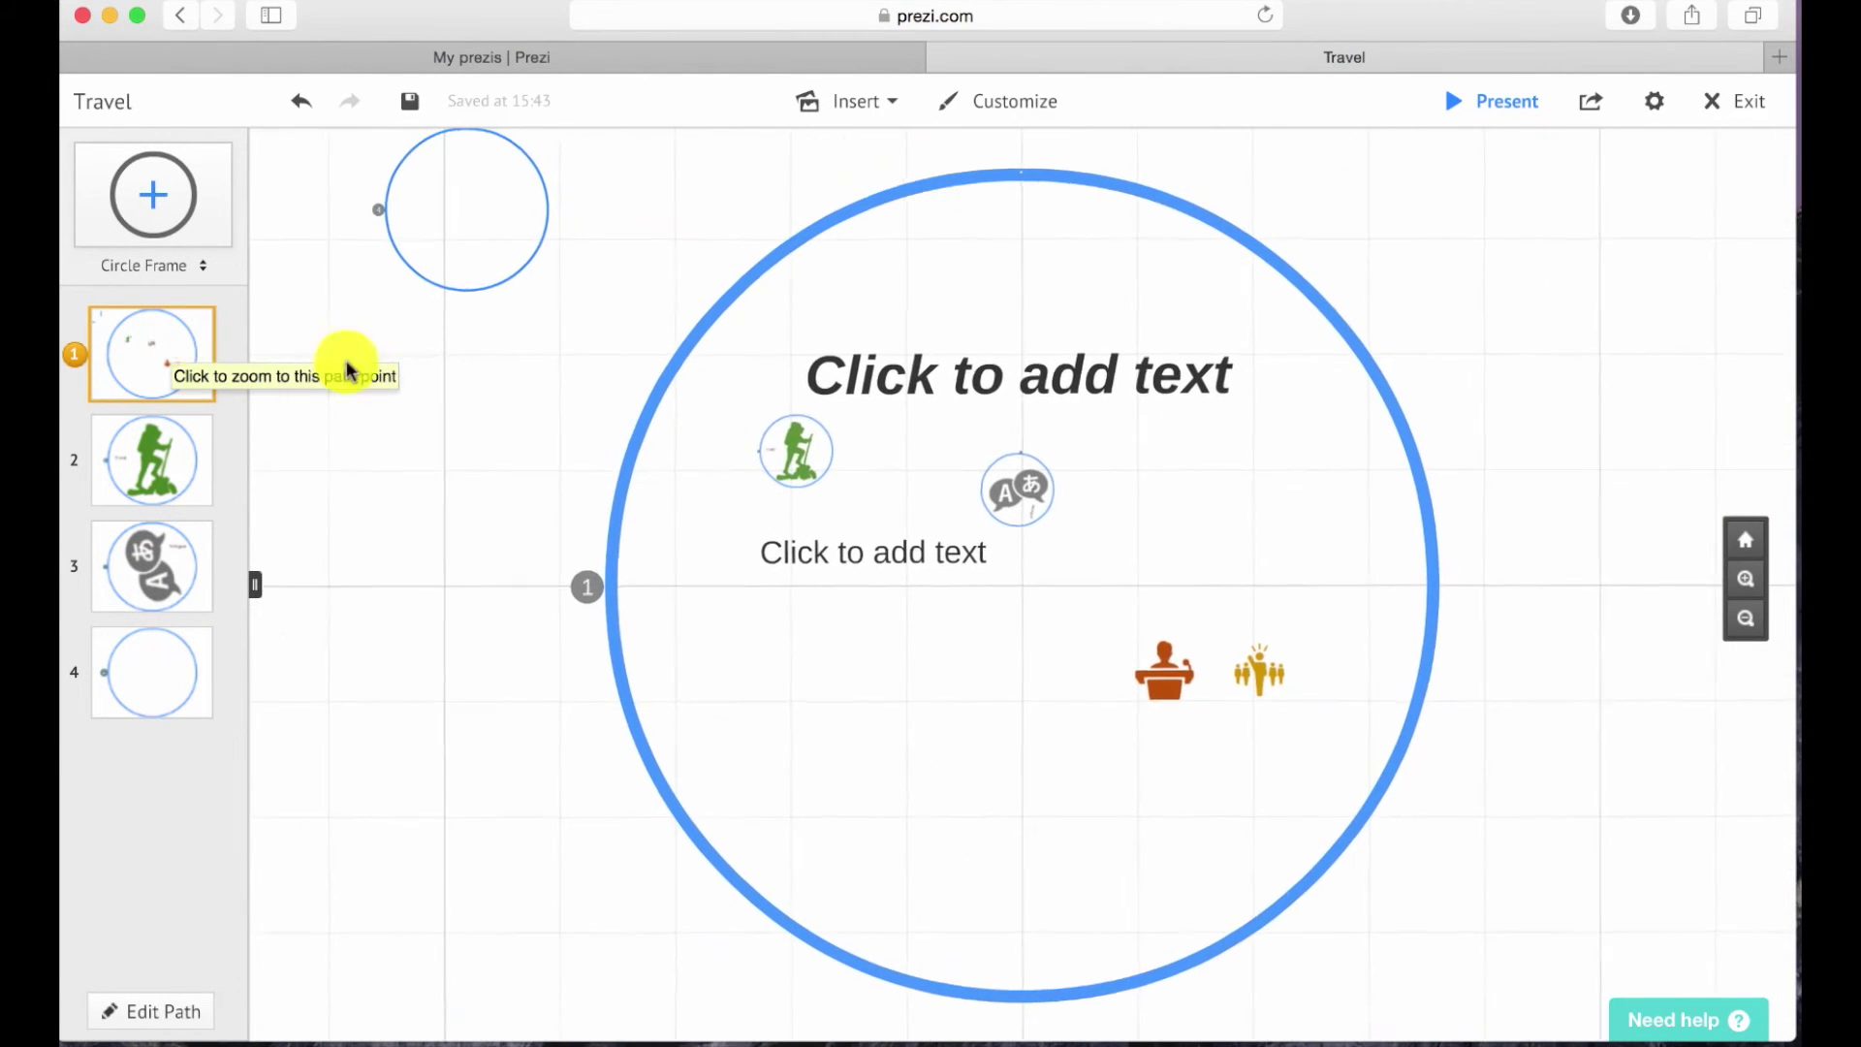
Type 'Sample' as the first frame's title, fixing a typo, then enter path editing.
left_click(924, 388)
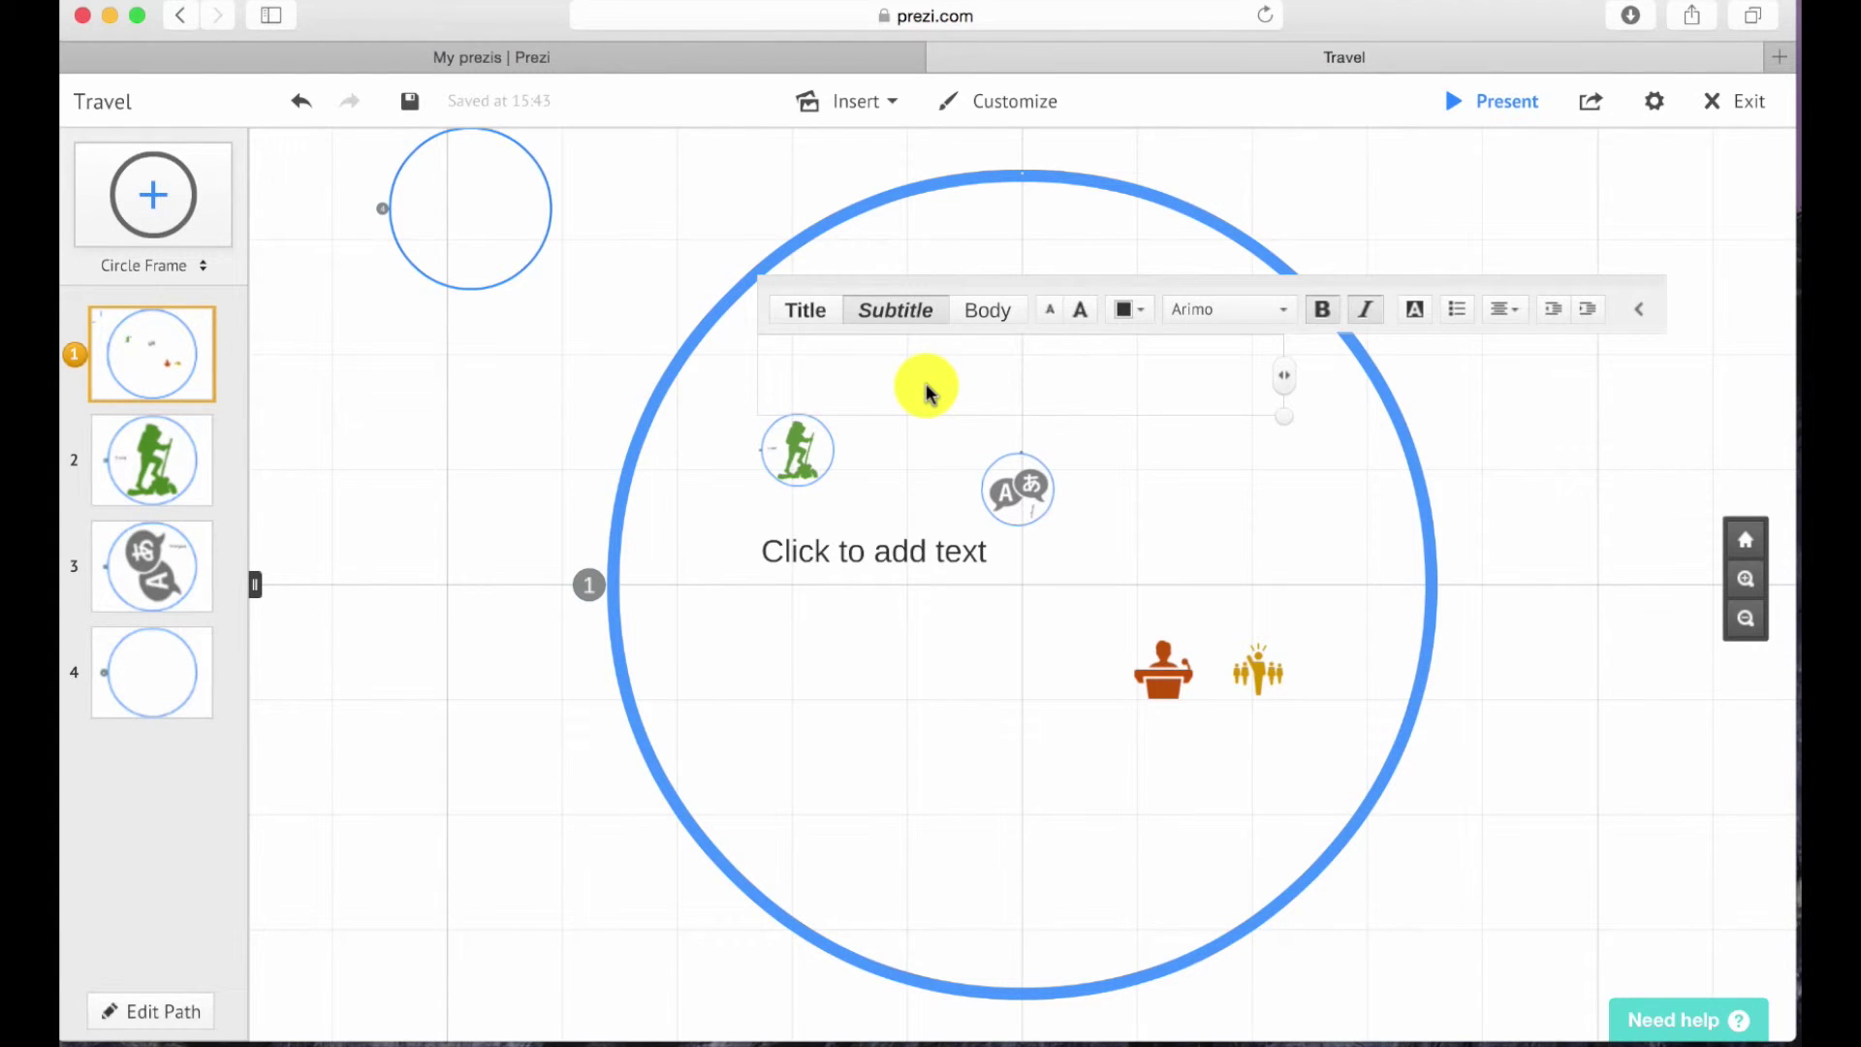
type("Sample")
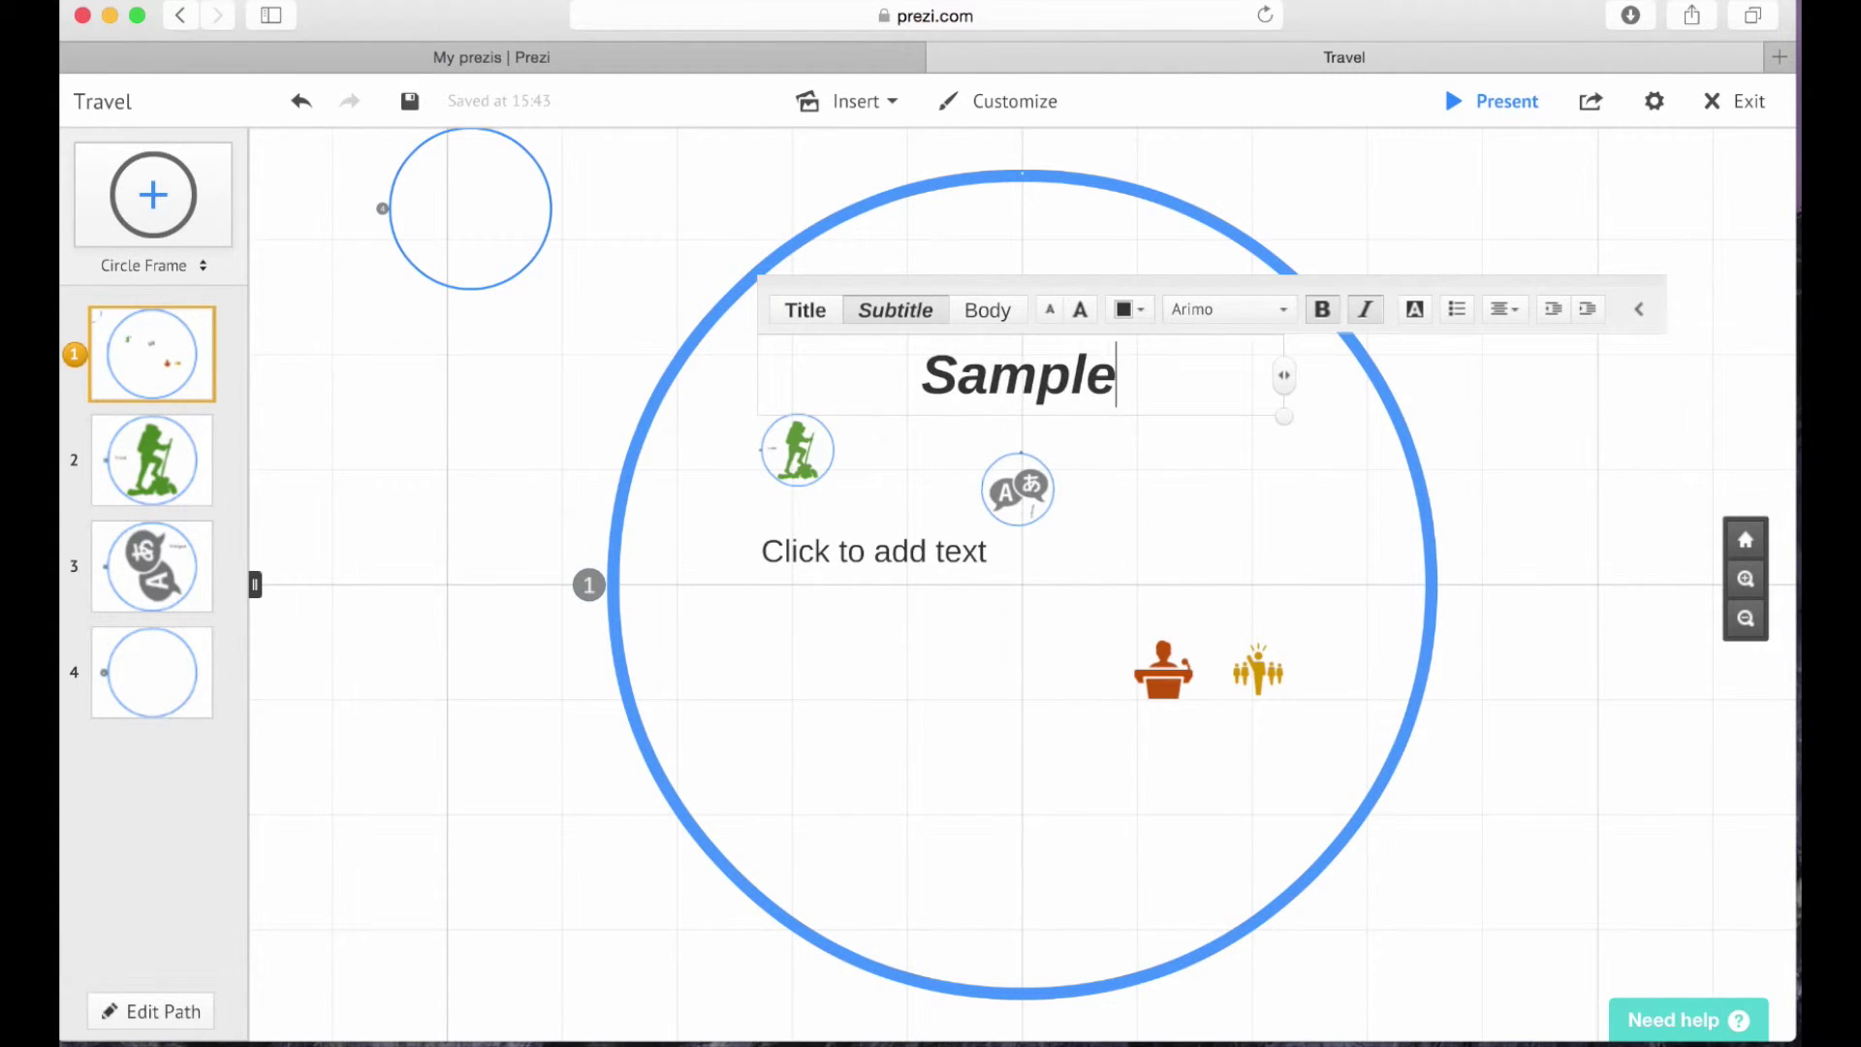
left_click(1684, 648)
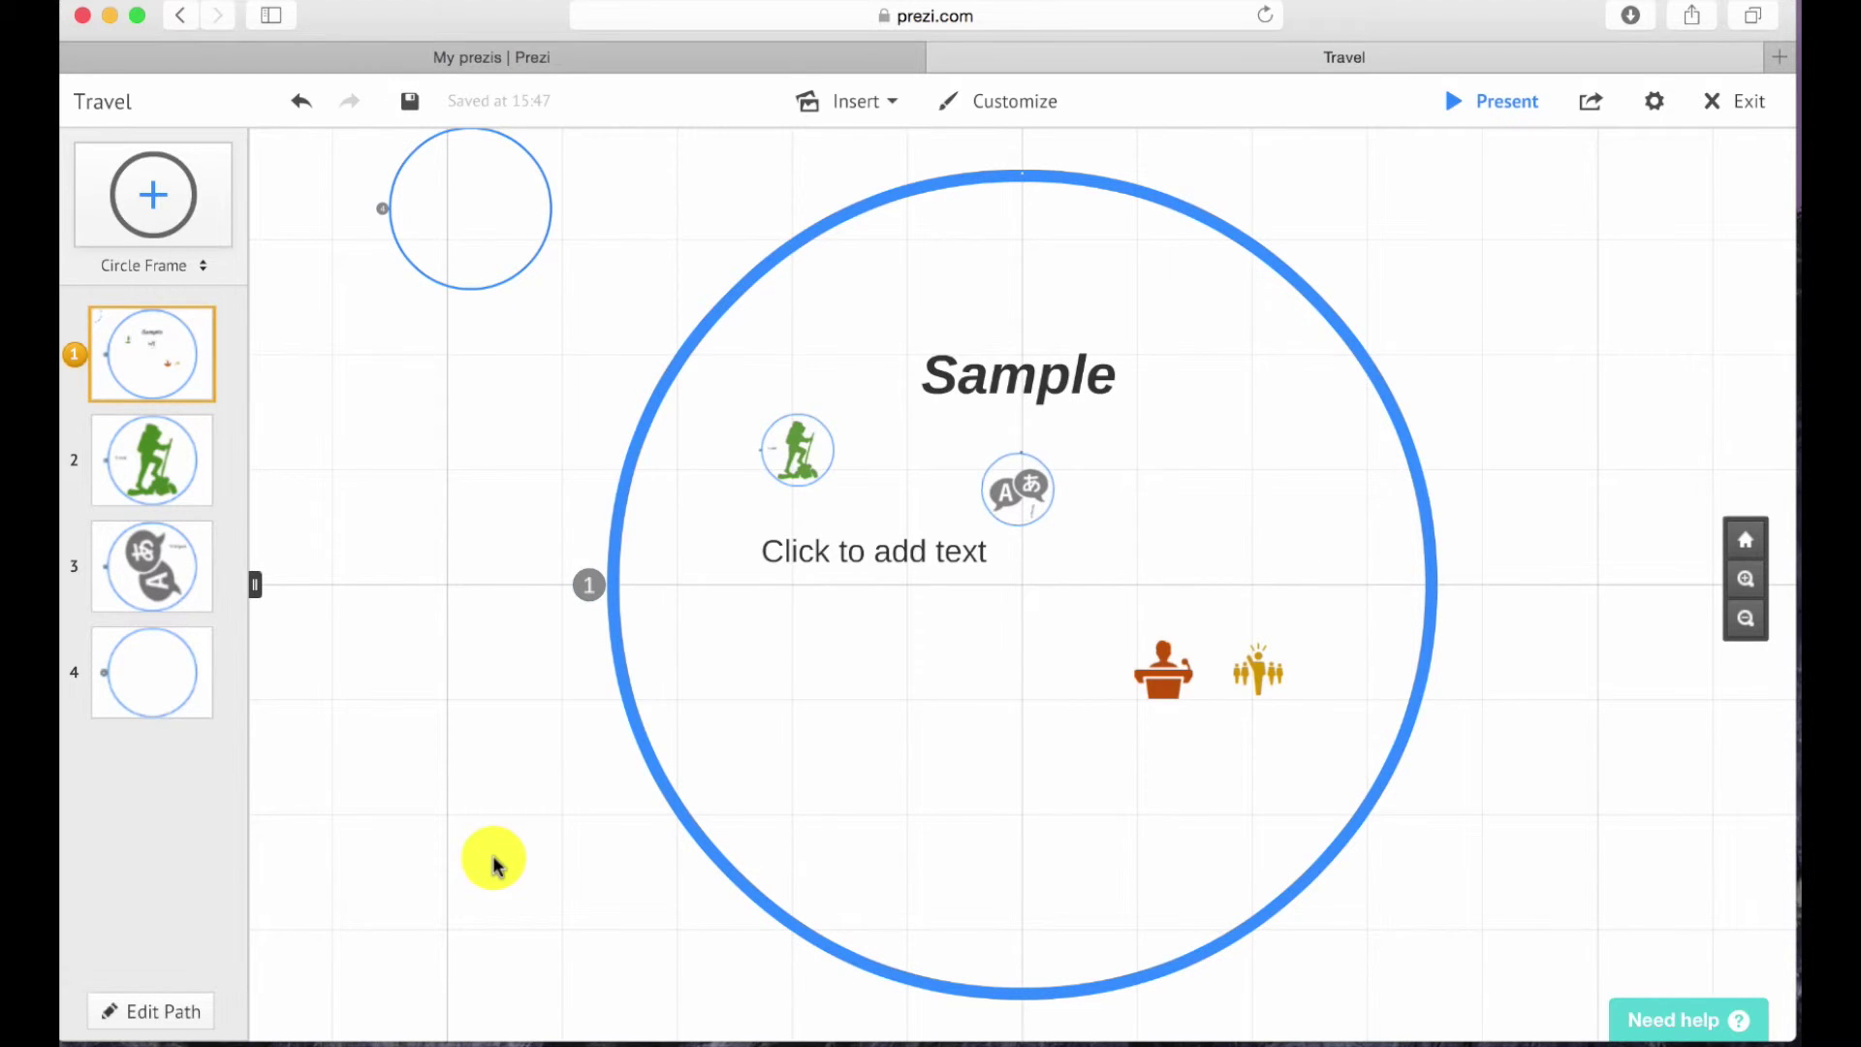
left_click(175, 1006)
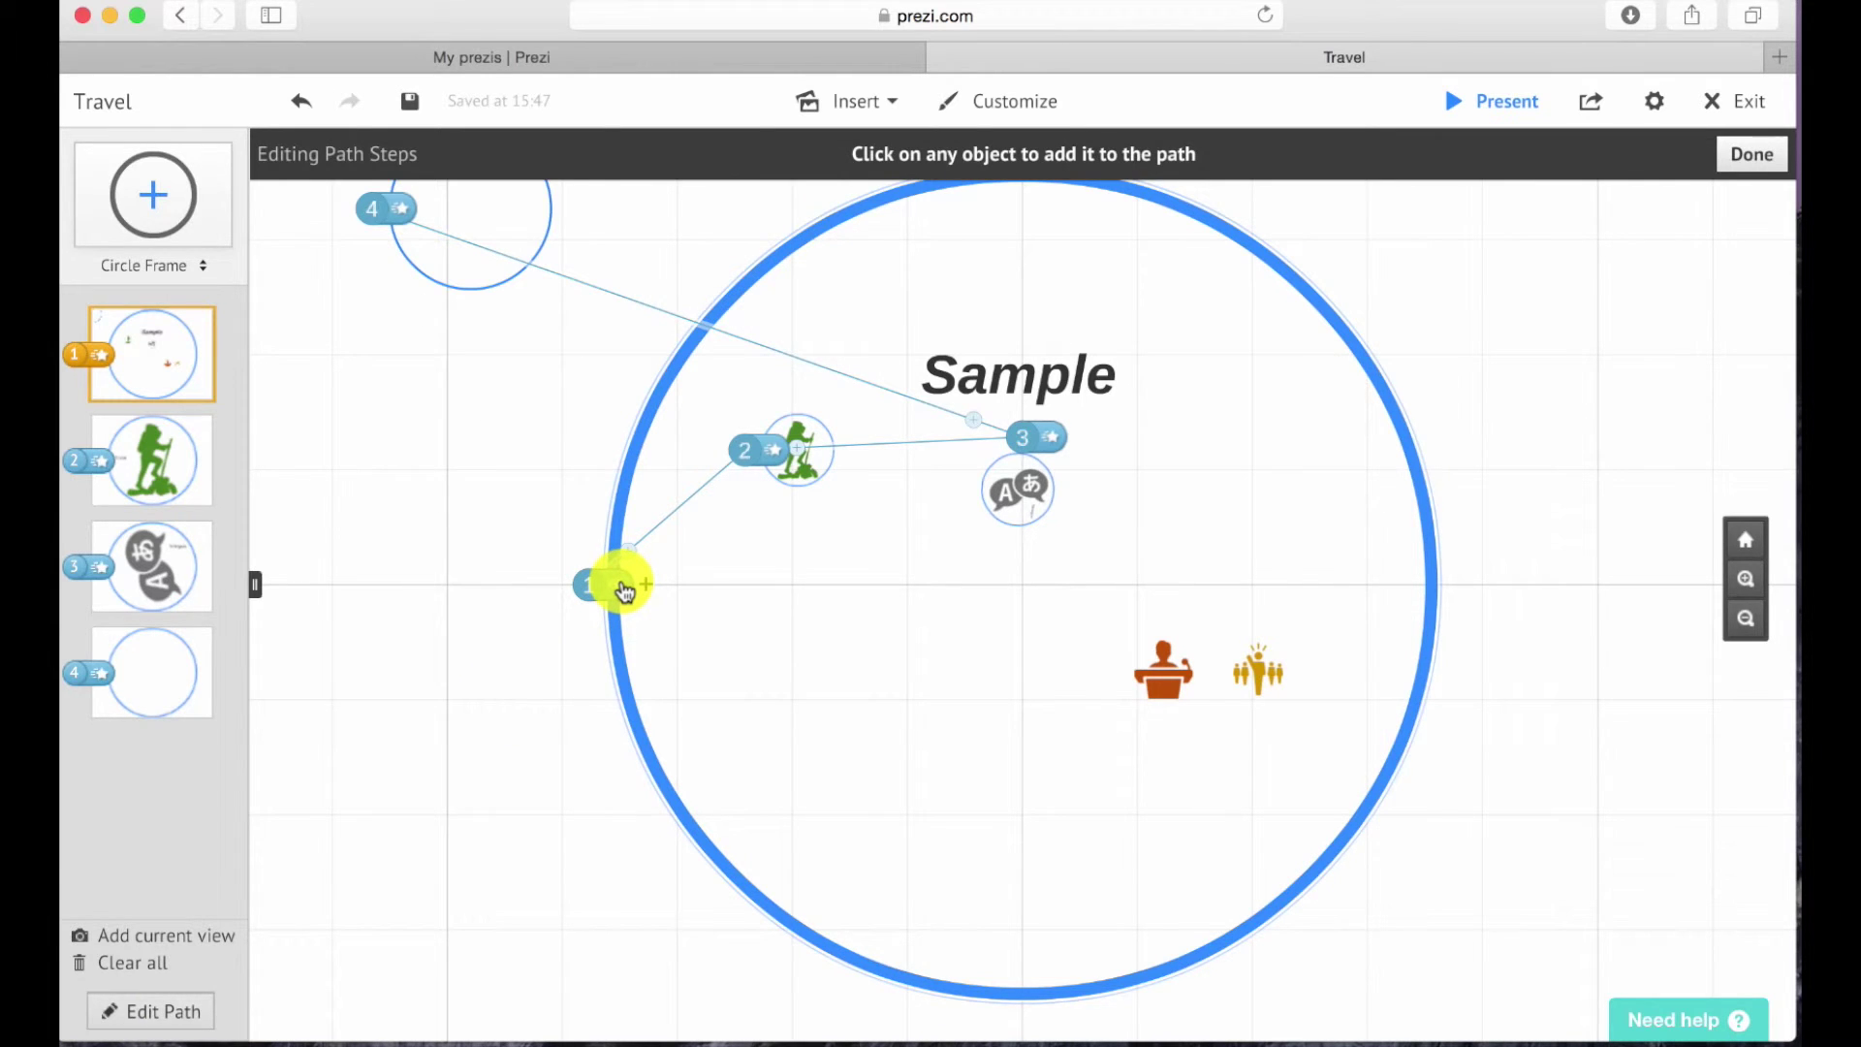
Make path step 1 fade in the Sample title, hiker icon, then translation icon.
left_click(623, 587)
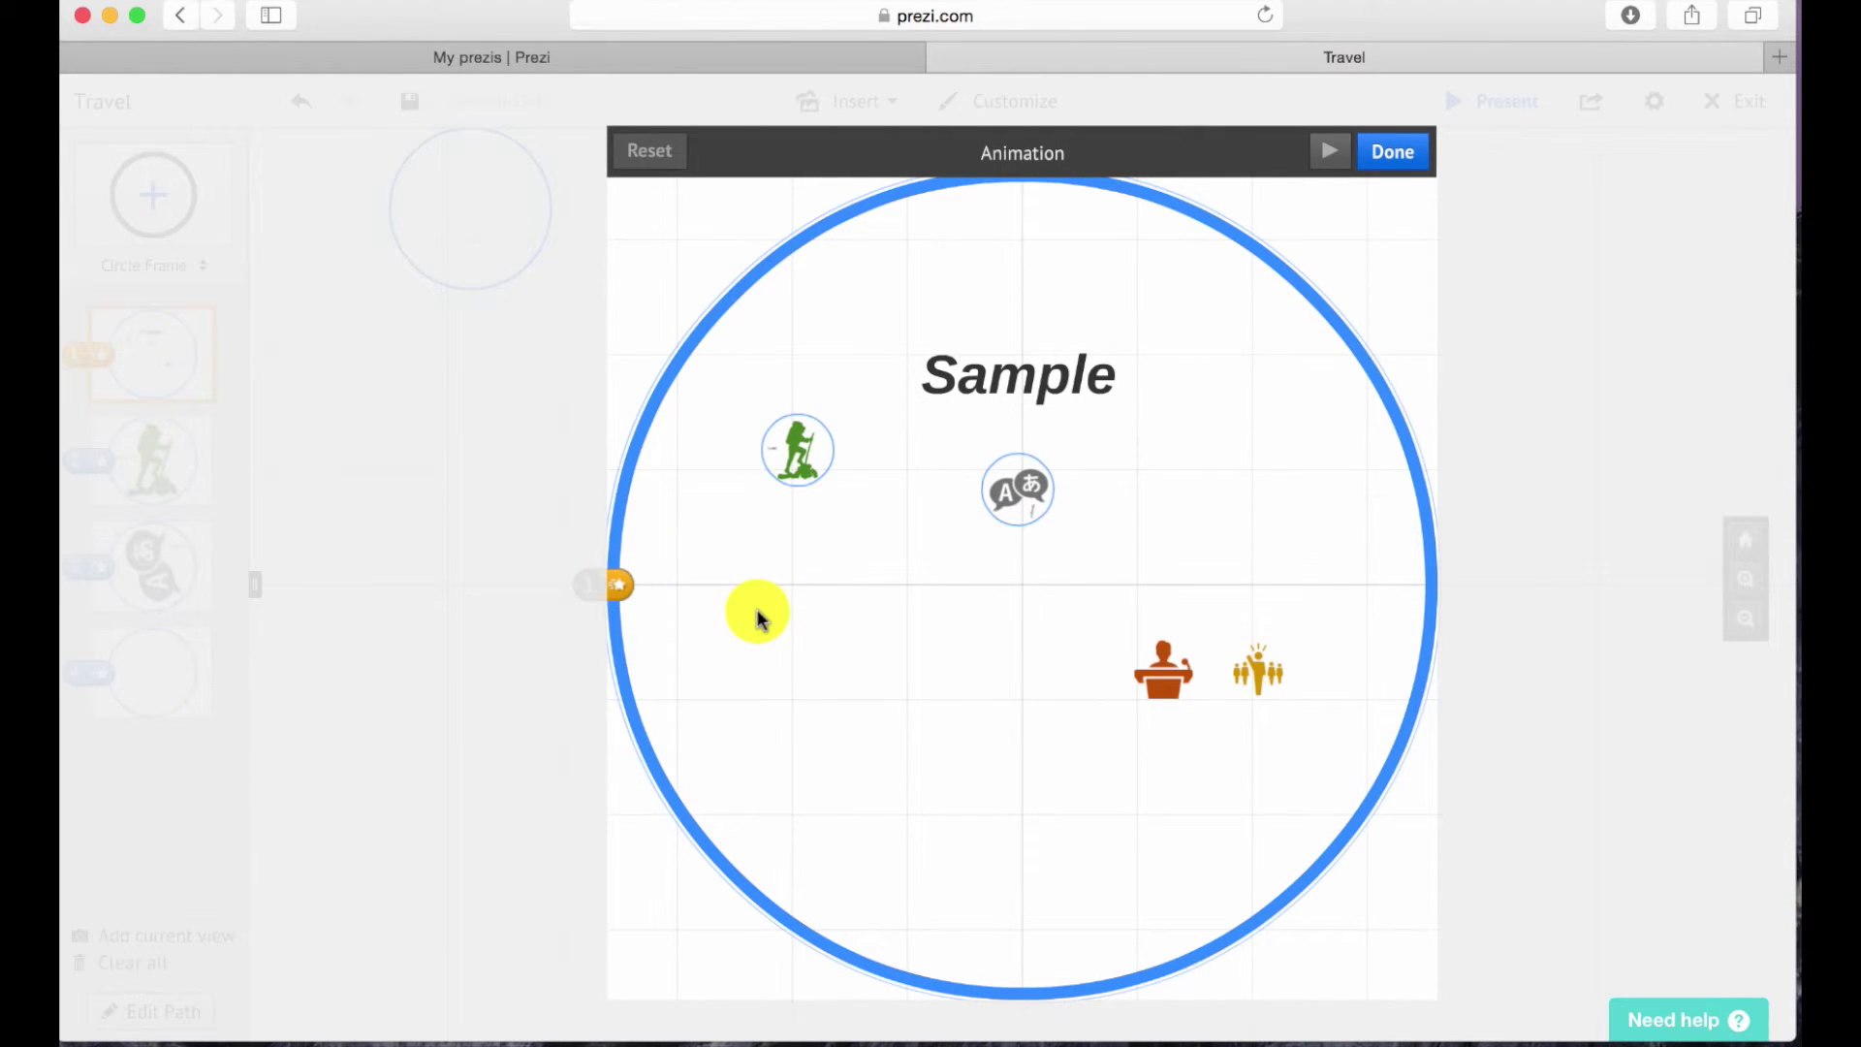
left_click(797, 479)
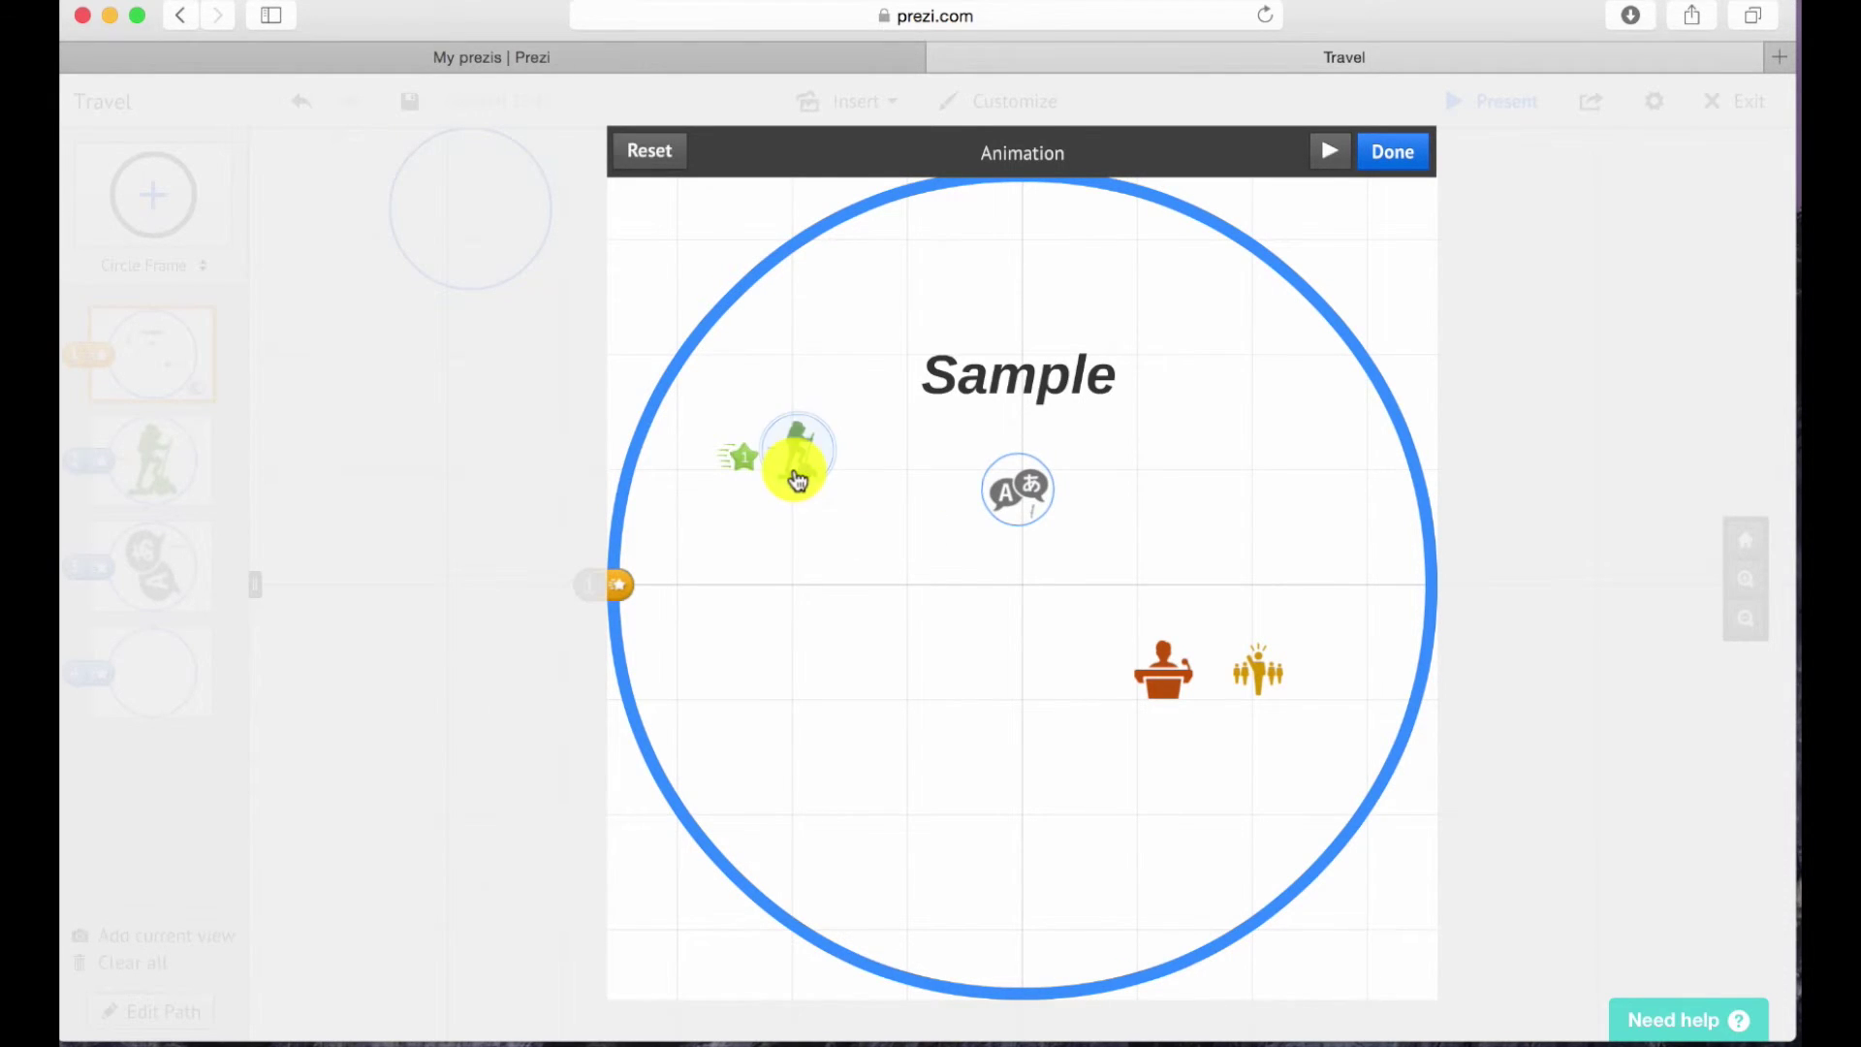
left_click(997, 492)
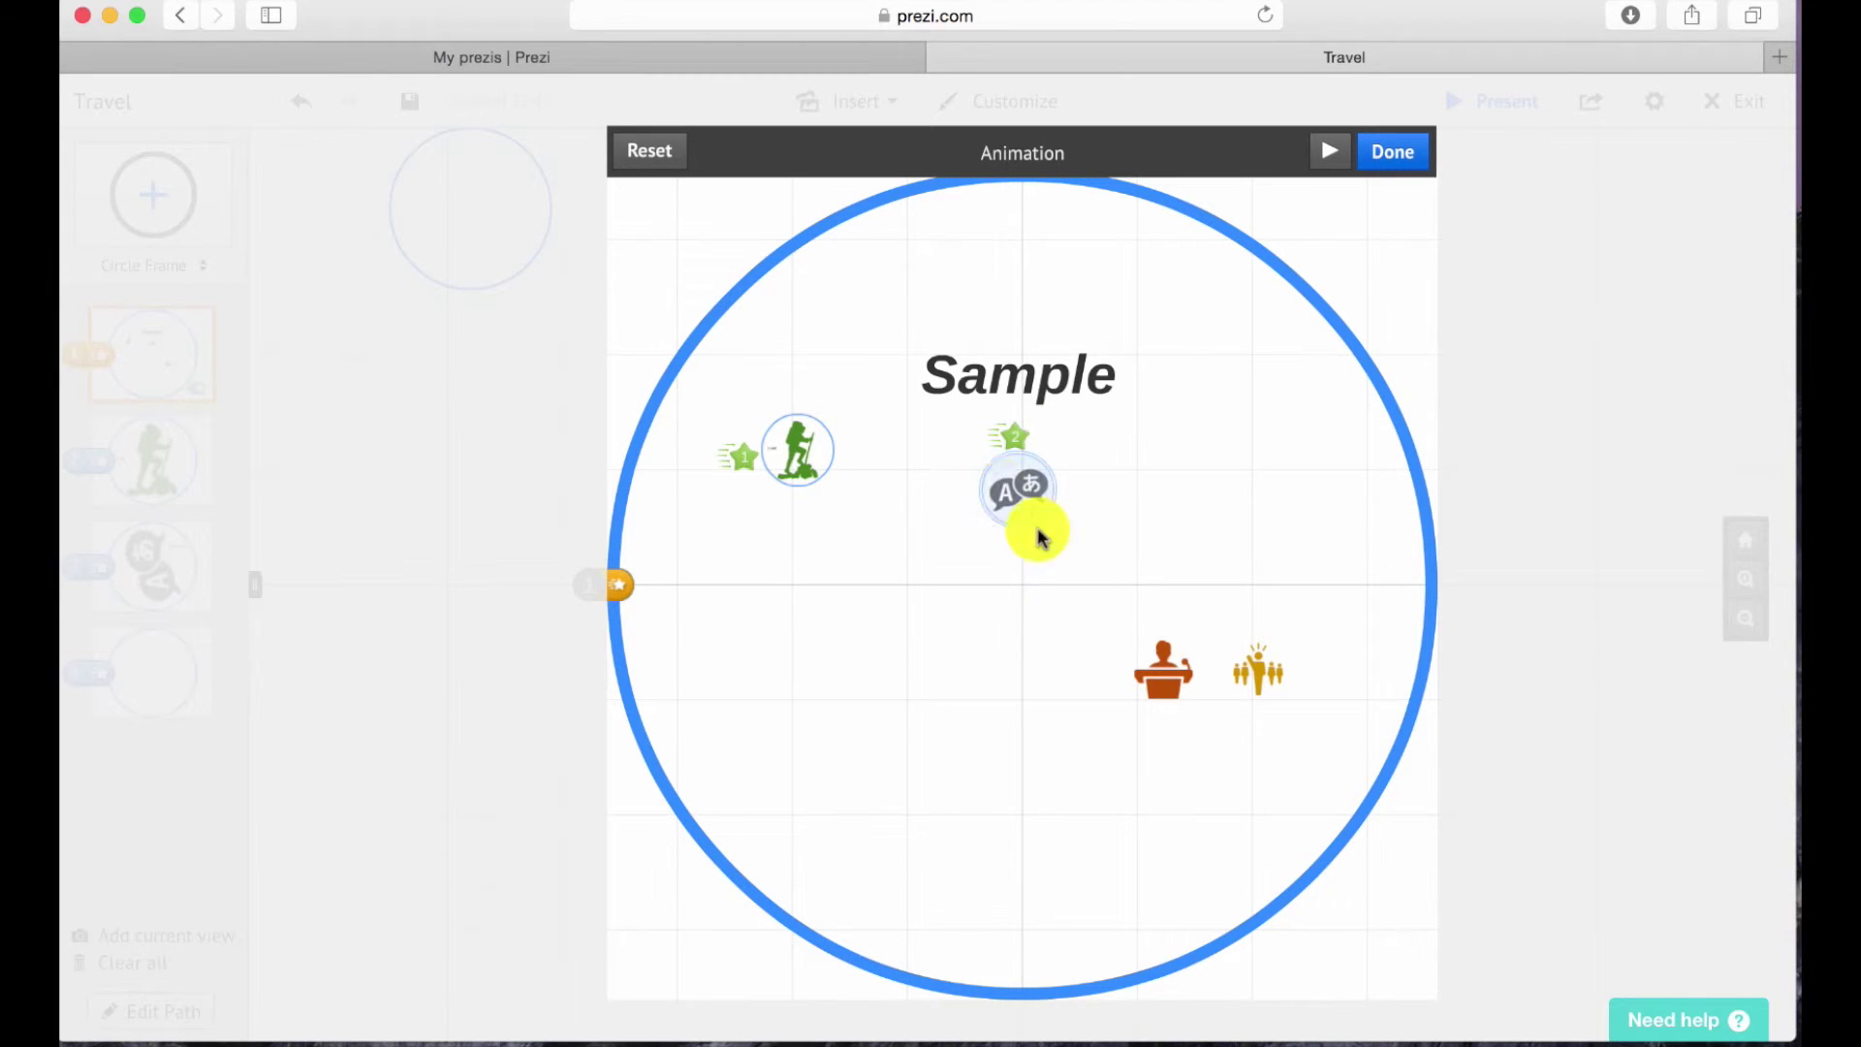
left_click(1163, 667)
left_click(1263, 679)
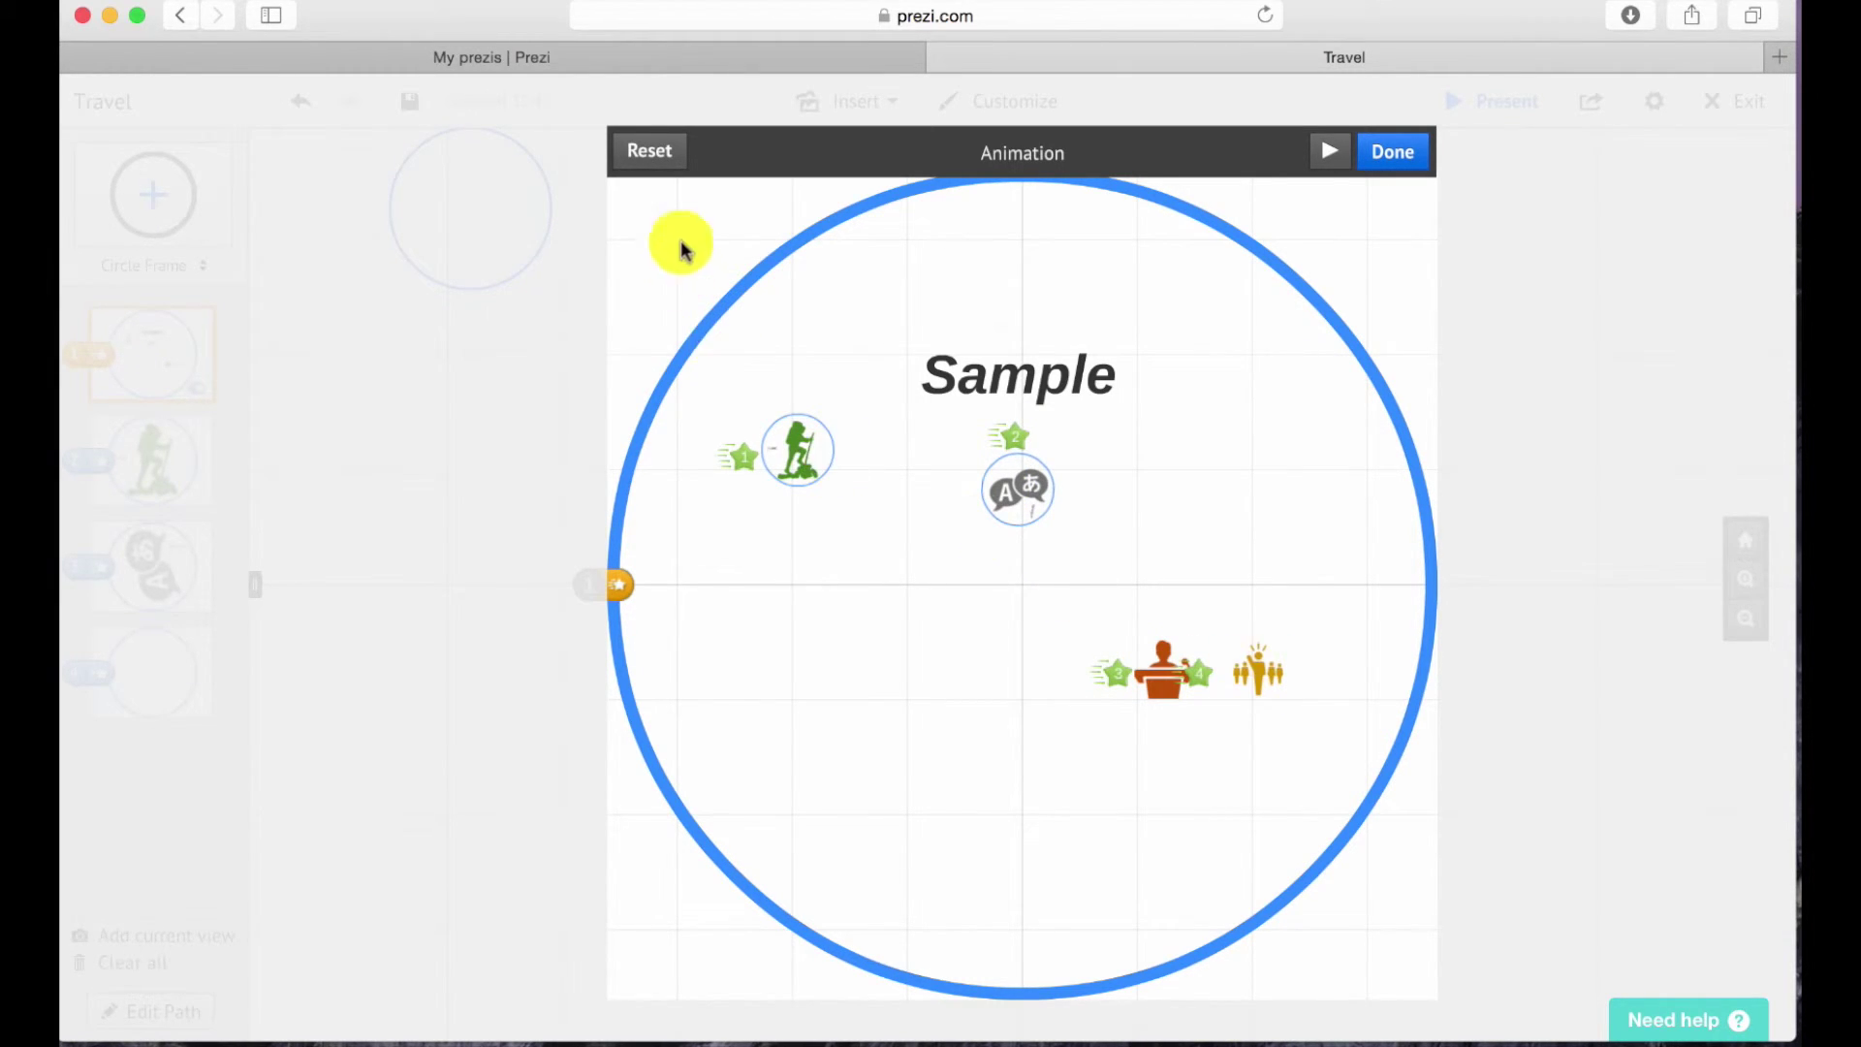
left_click(640, 155)
left_click(943, 365)
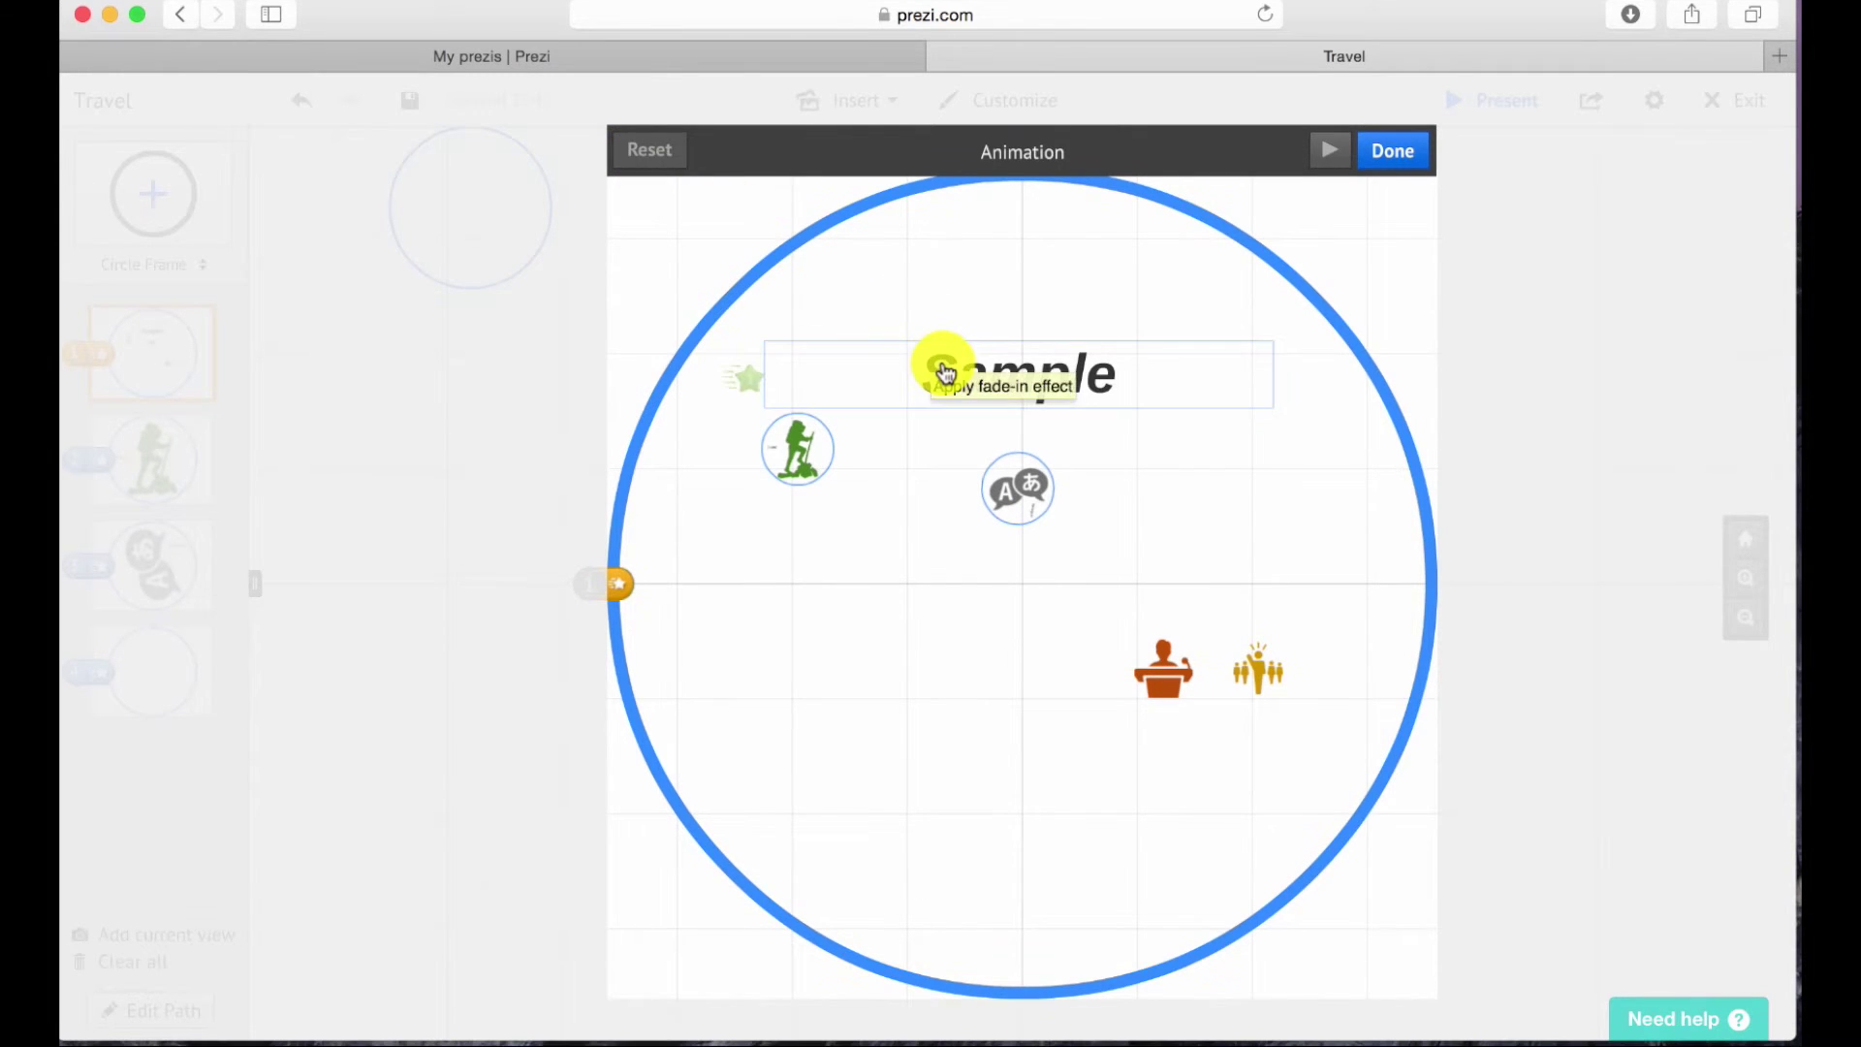
left_click(810, 449)
left_click(1003, 512)
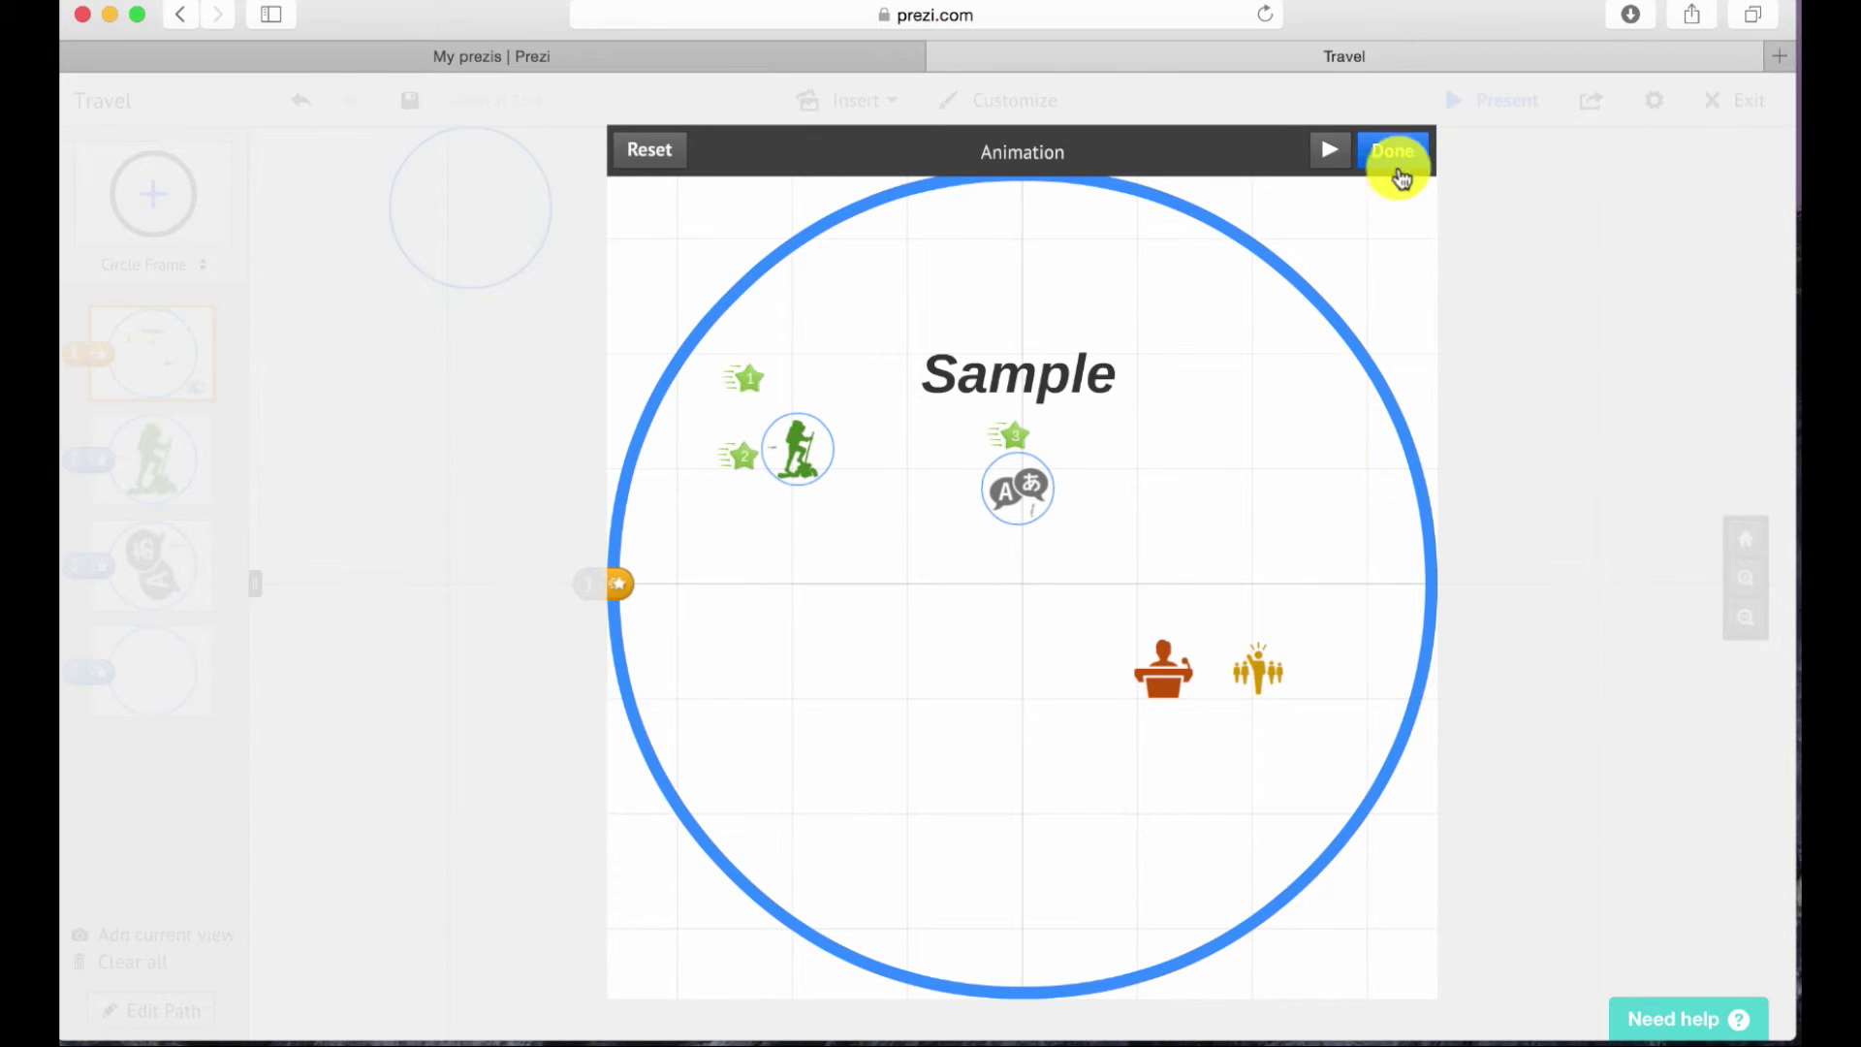
left_click(1408, 150)
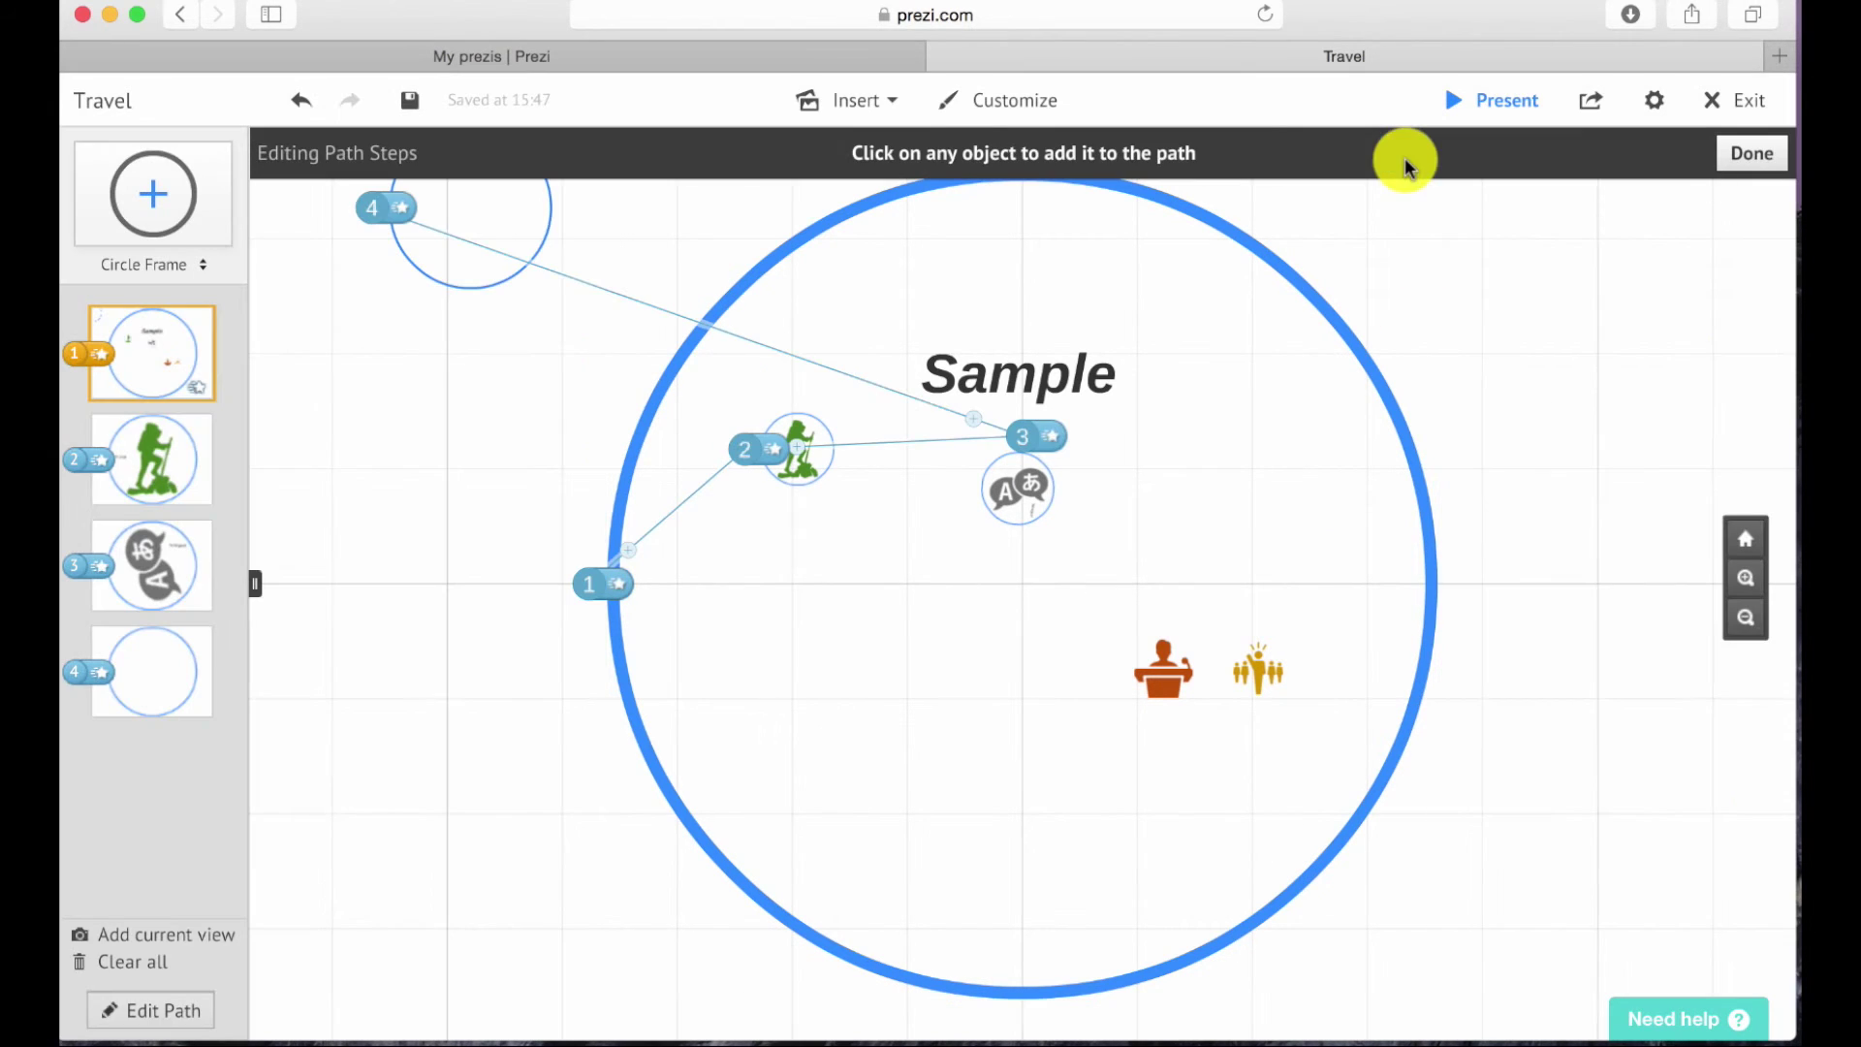
Make path step 2 fade in the Travel label, then the hiker image.
left_click(167, 461)
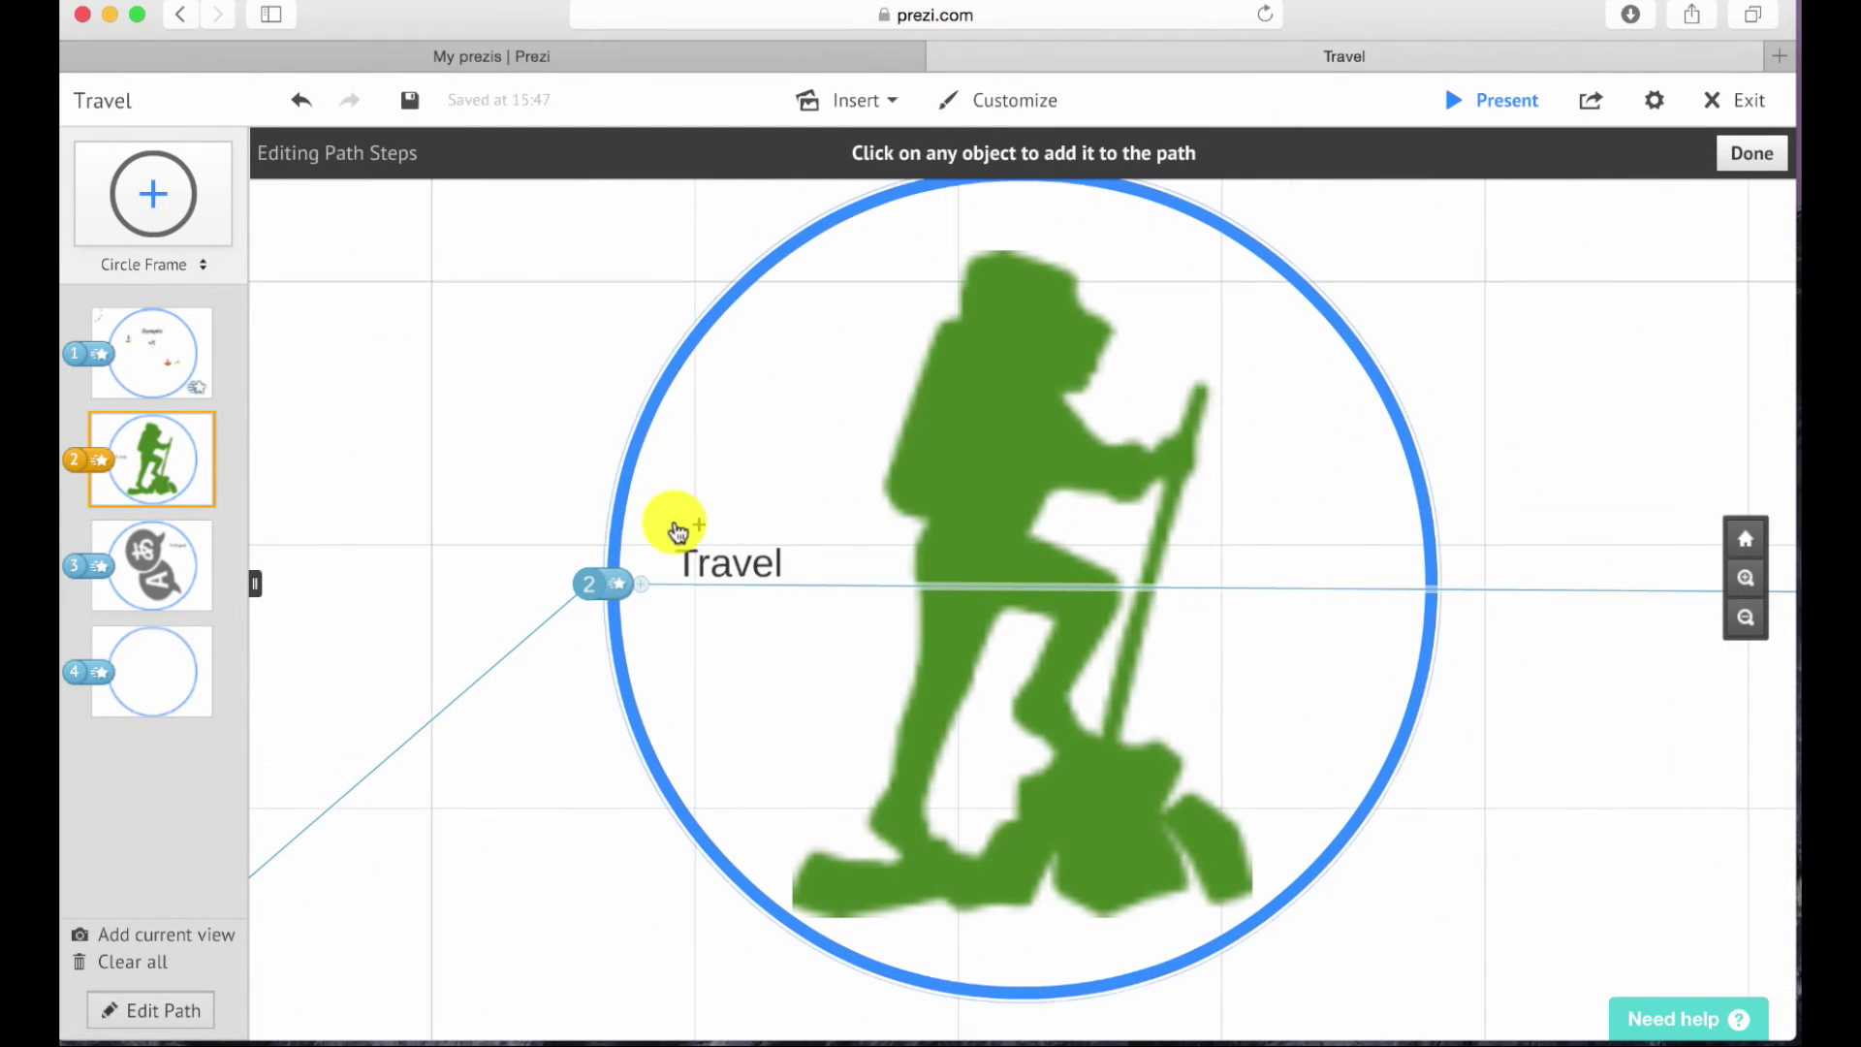
left_click(601, 573)
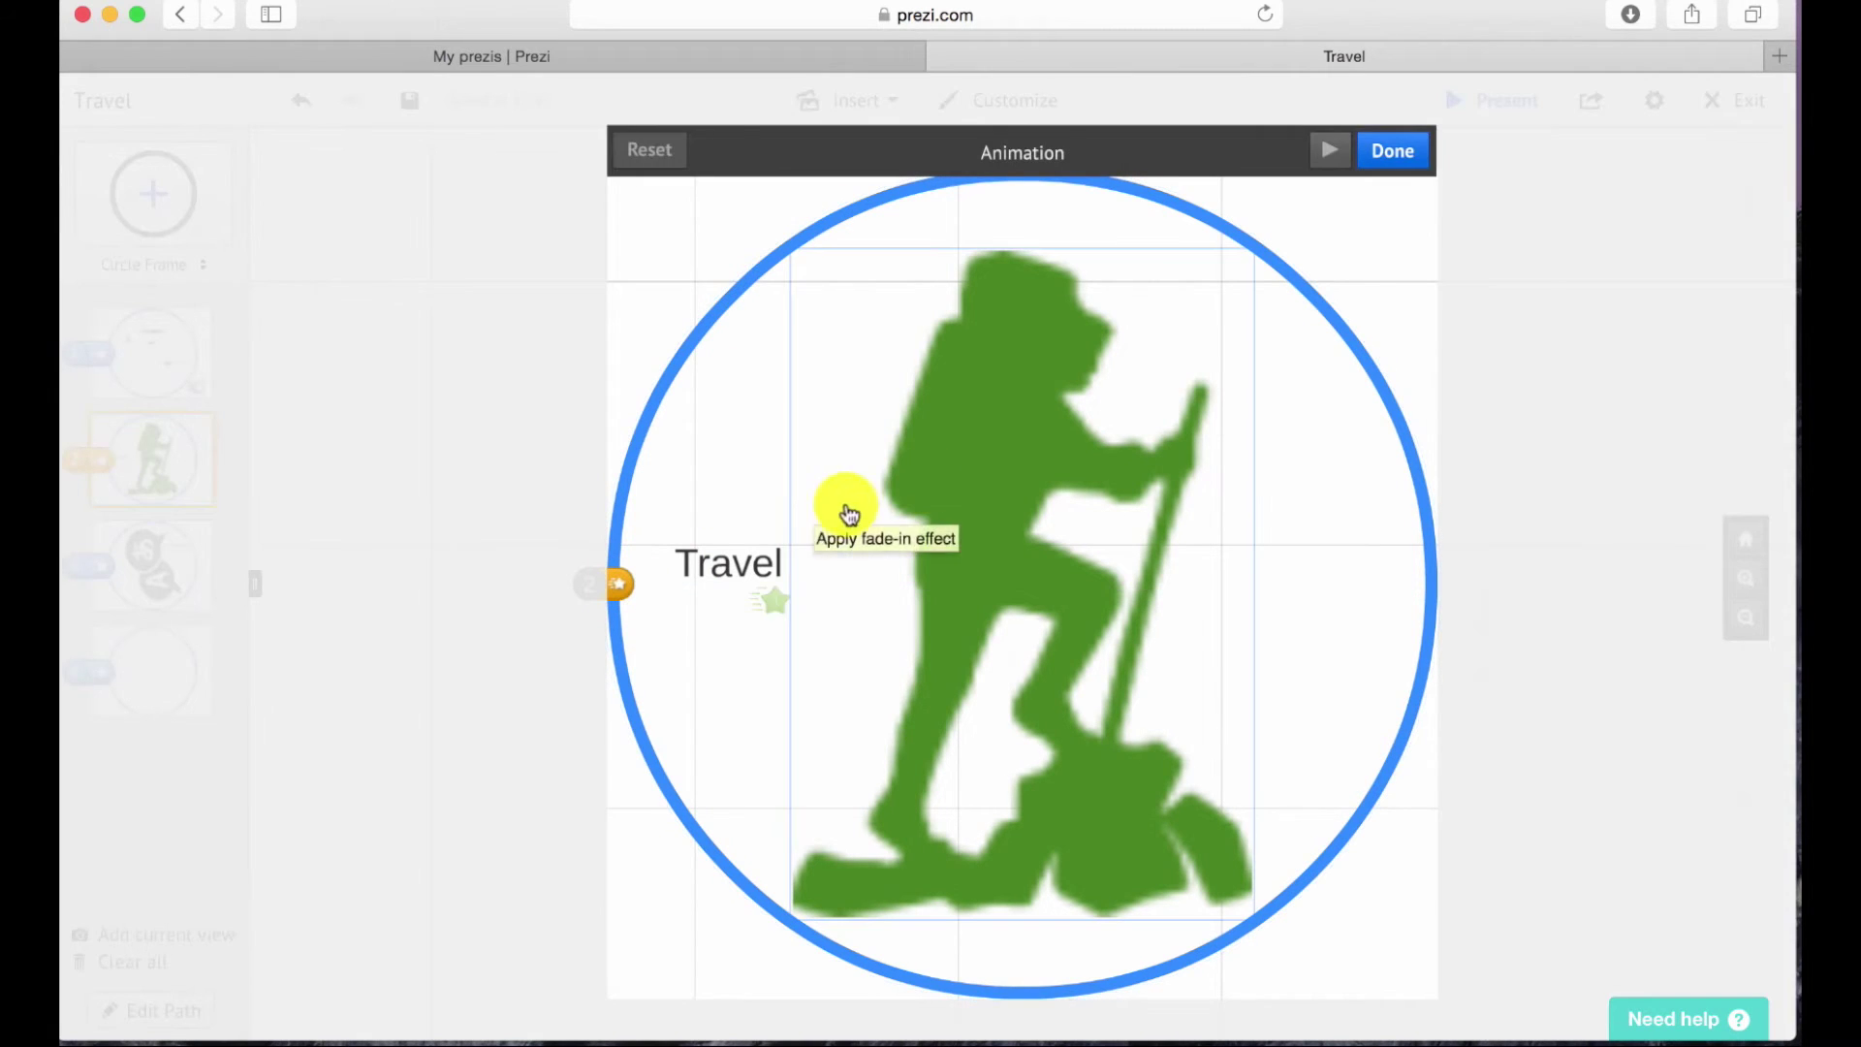
left_click(736, 552)
left_click(1010, 557)
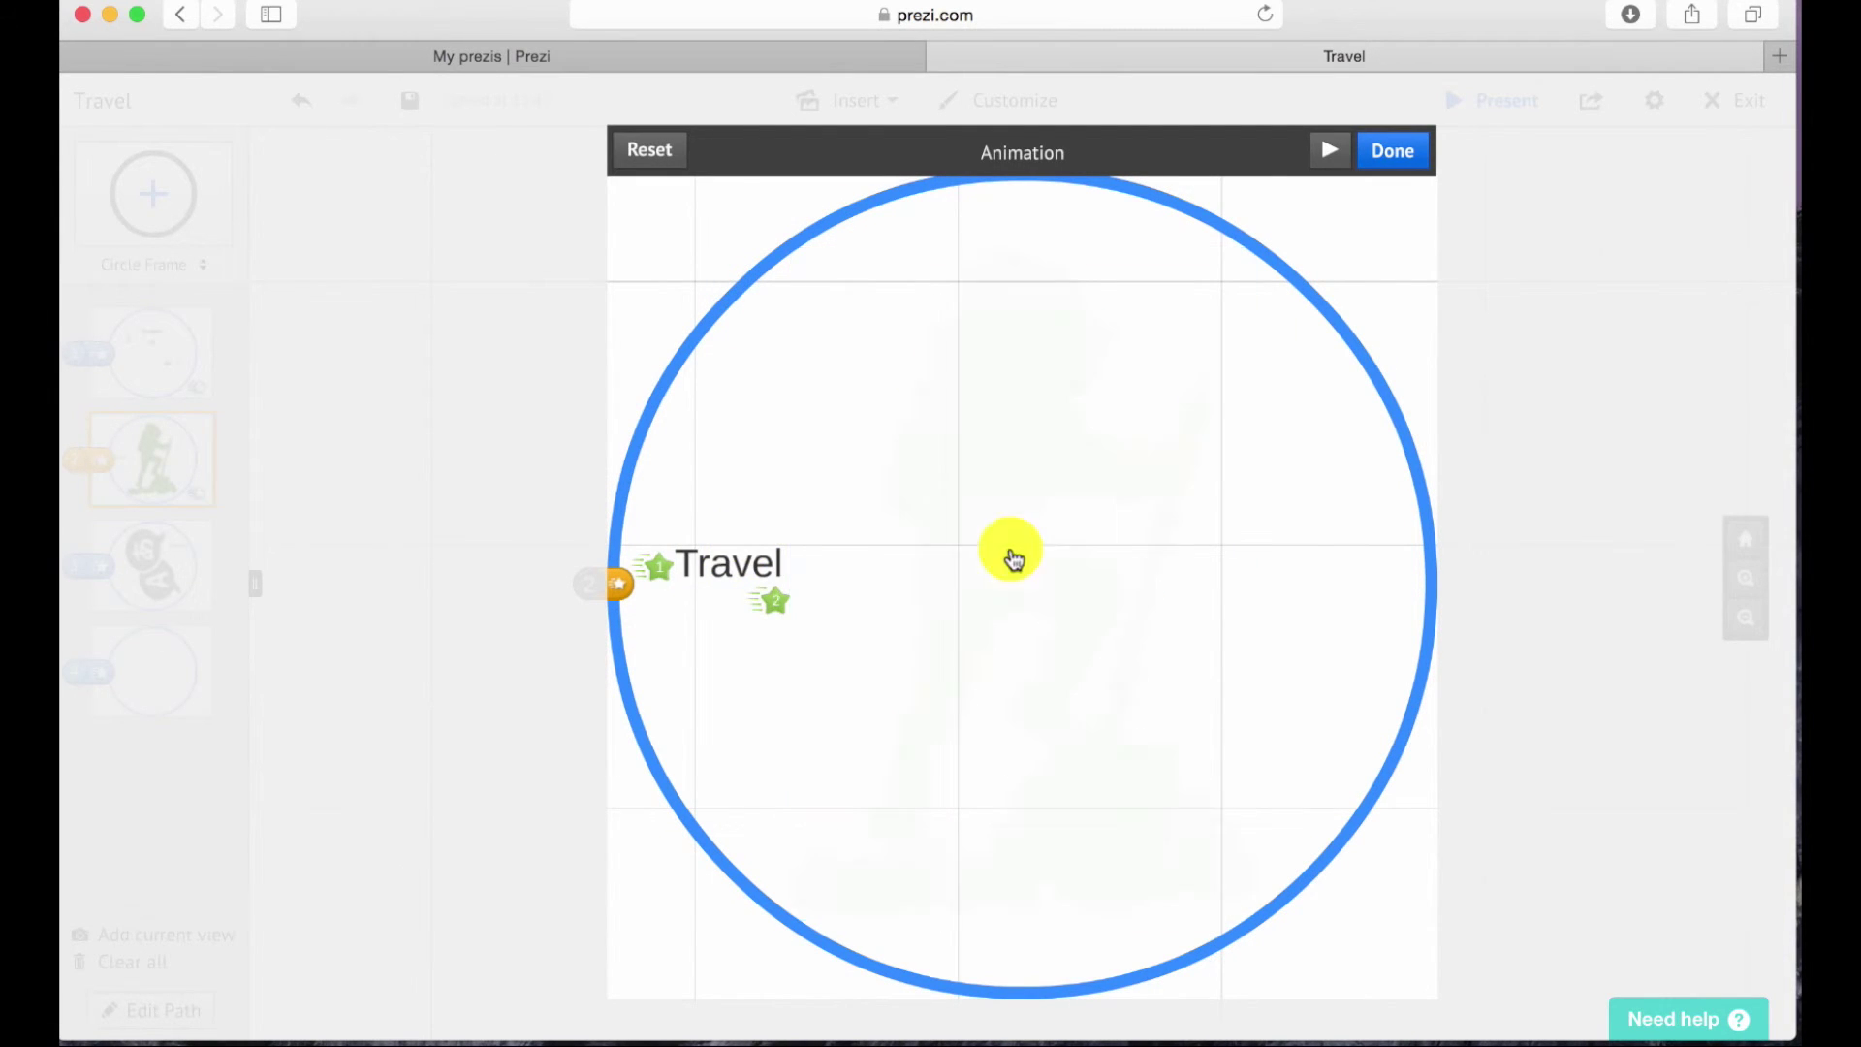
left_click(1390, 152)
Make path step 3 fade in the speech-bubble image, then the Trilingual label.
left_click(205, 539)
left_click(618, 583)
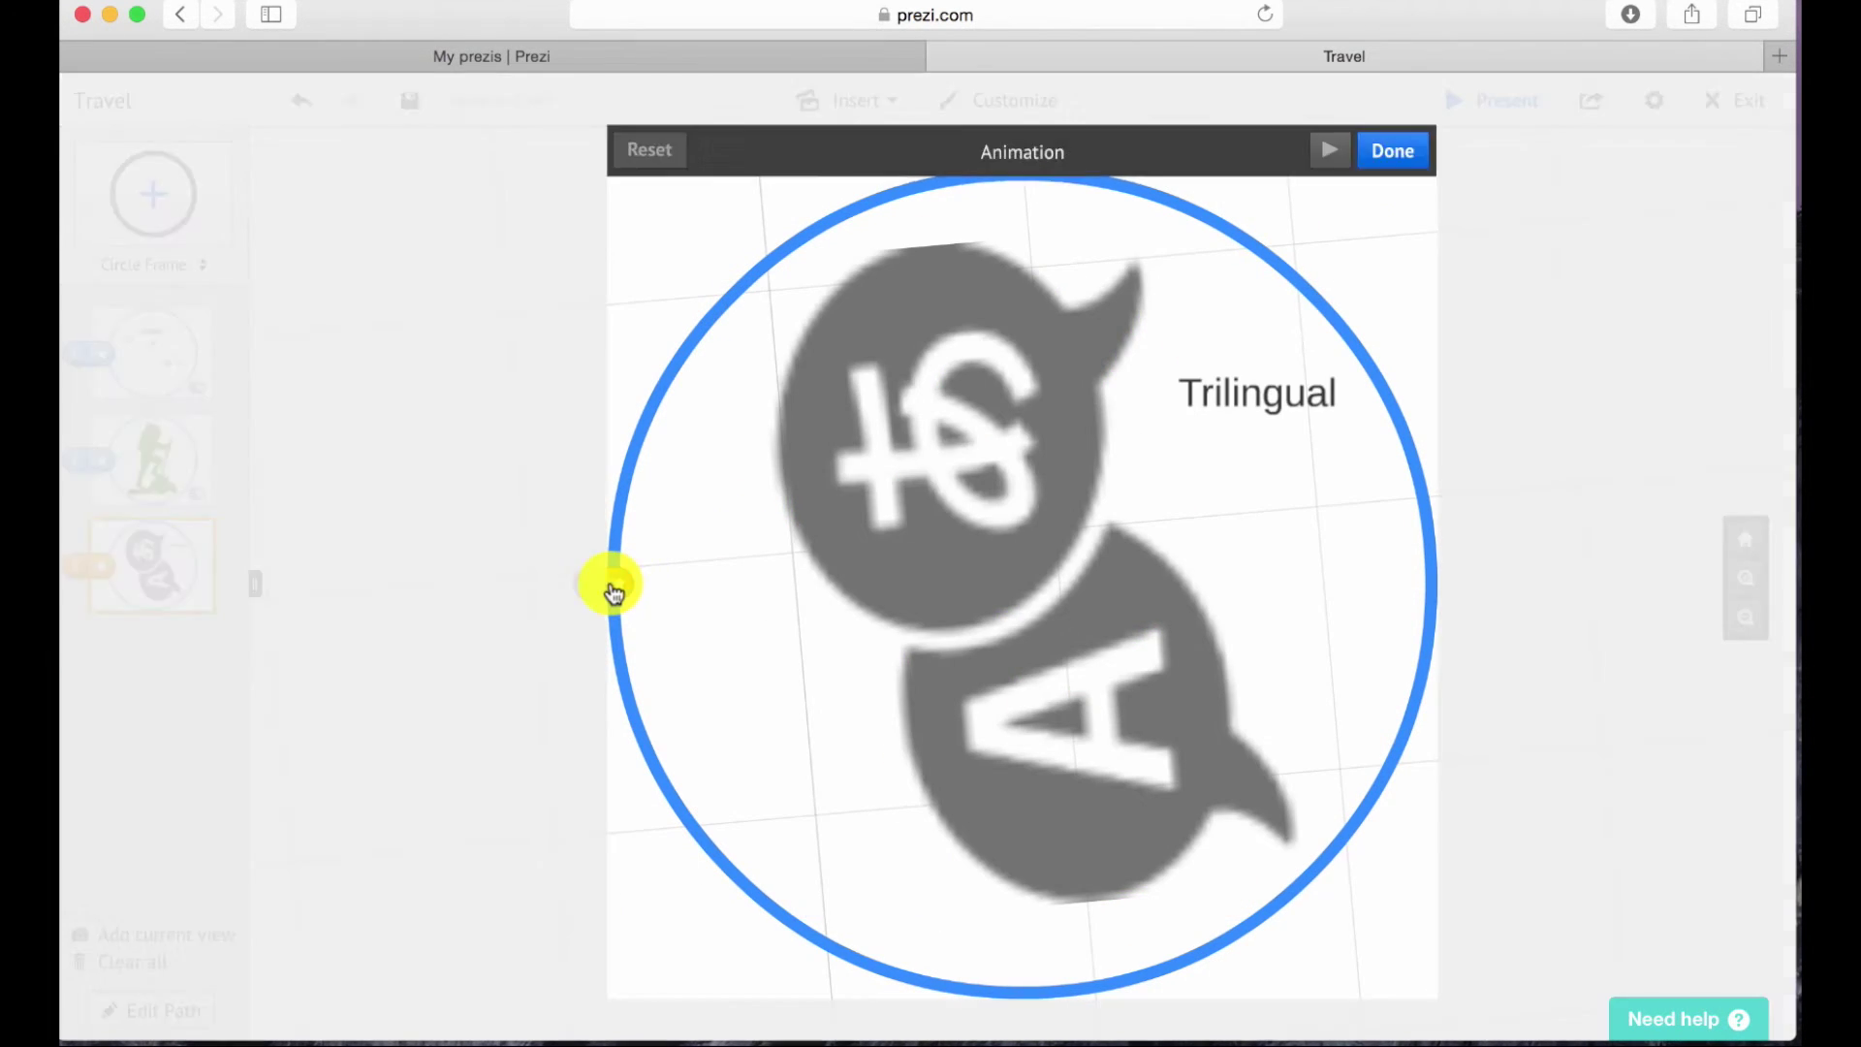
left_click(882, 544)
left_click(1247, 388)
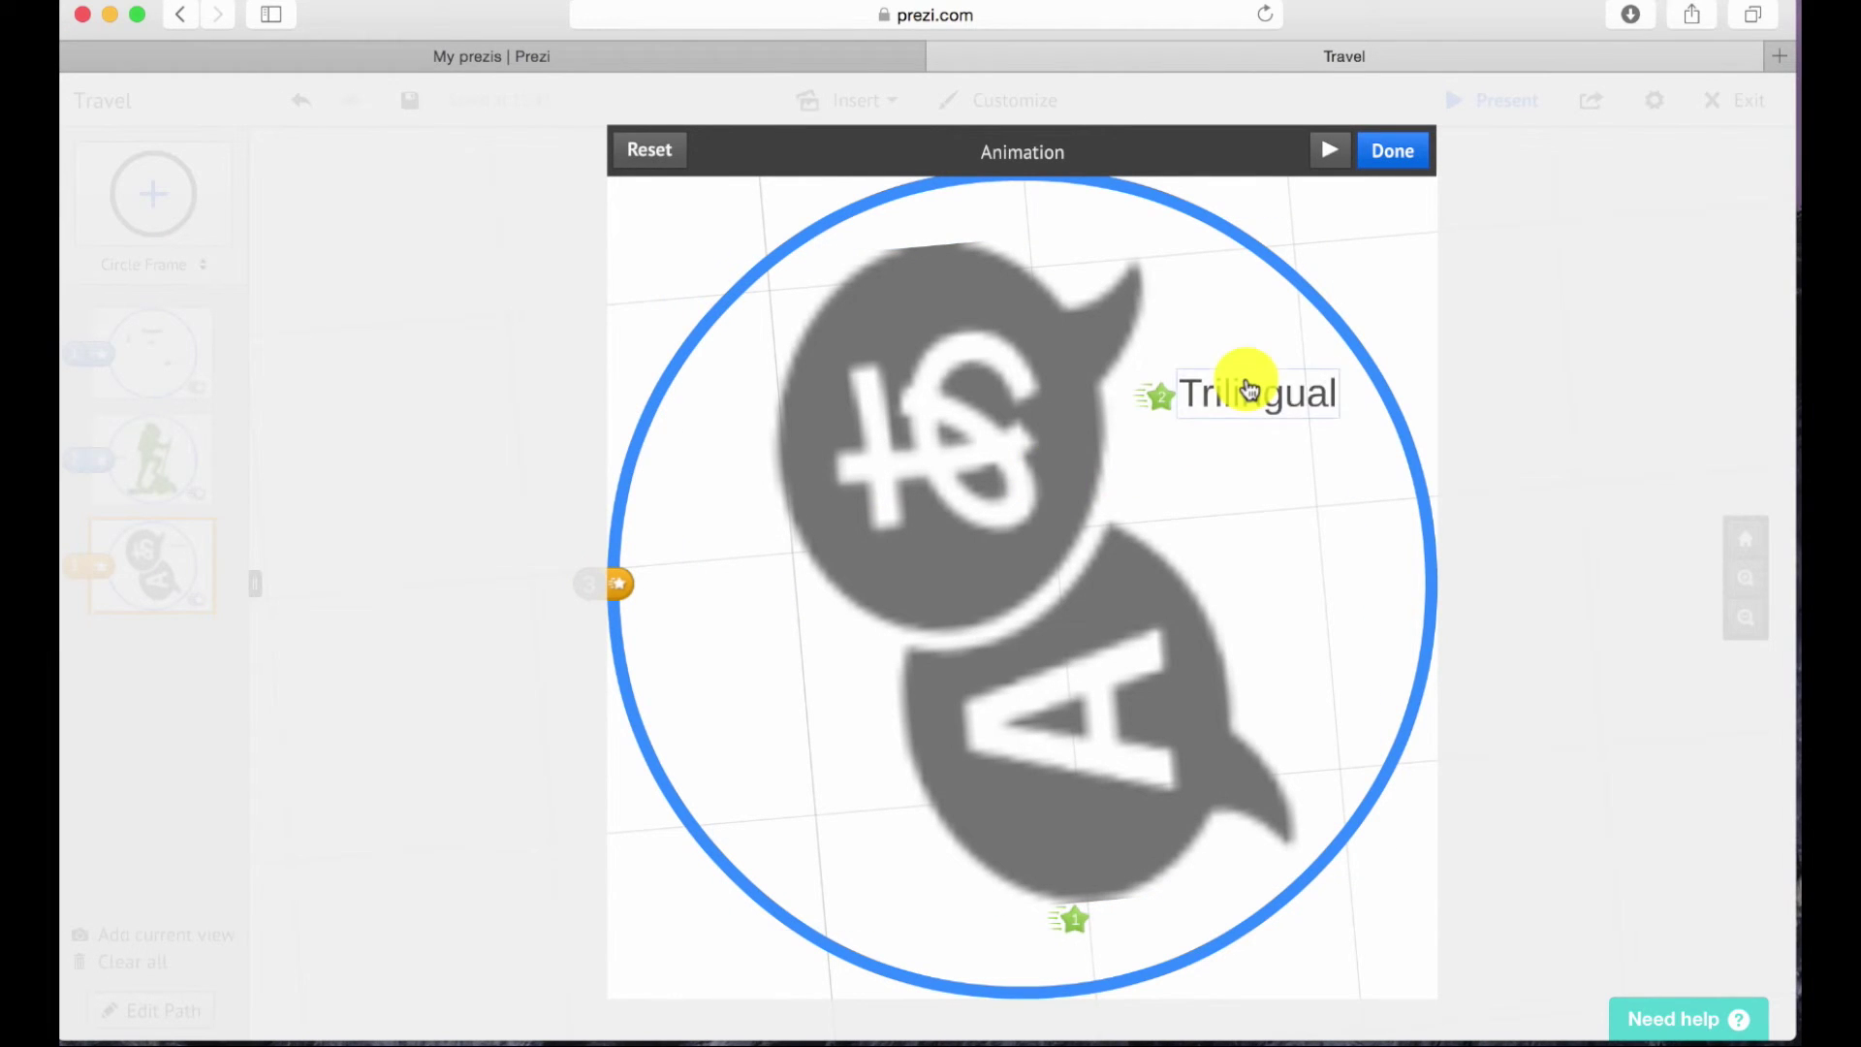
left_click(1392, 152)
left_click(1762, 155)
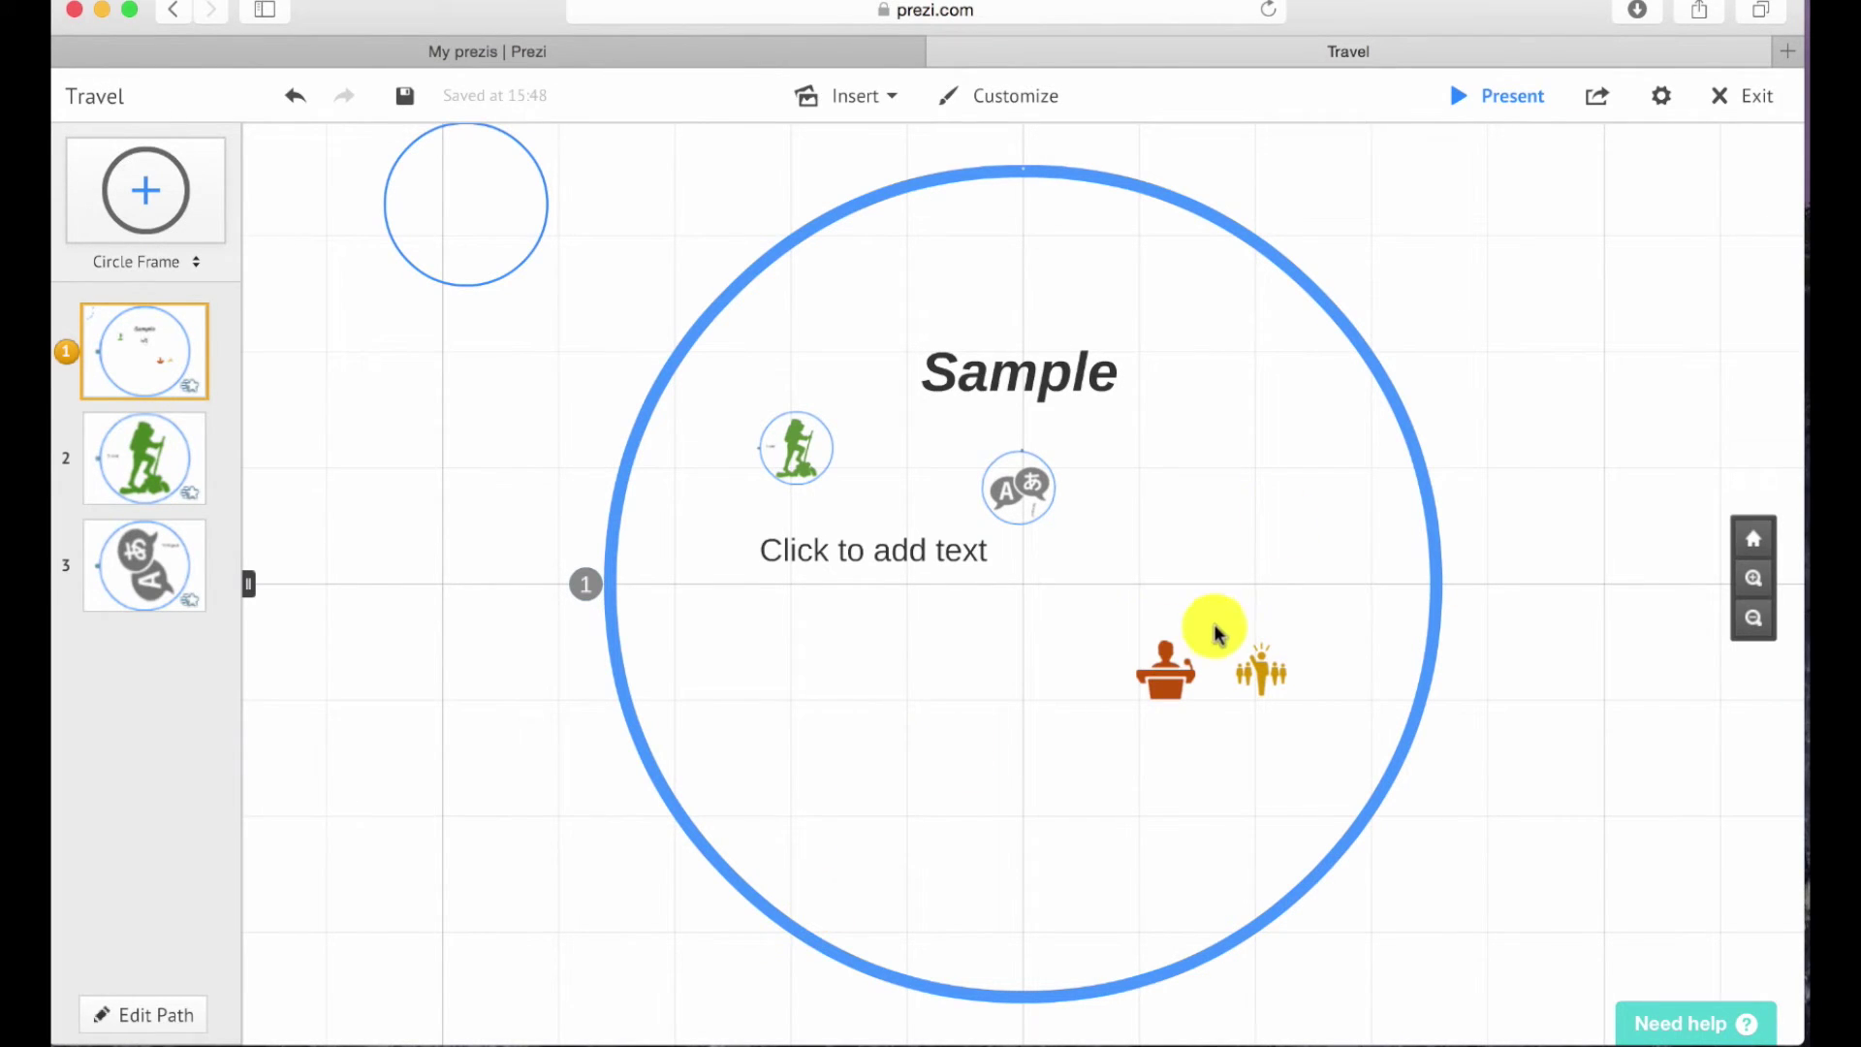
Preview the prezi in Present mode.
left_click(1512, 102)
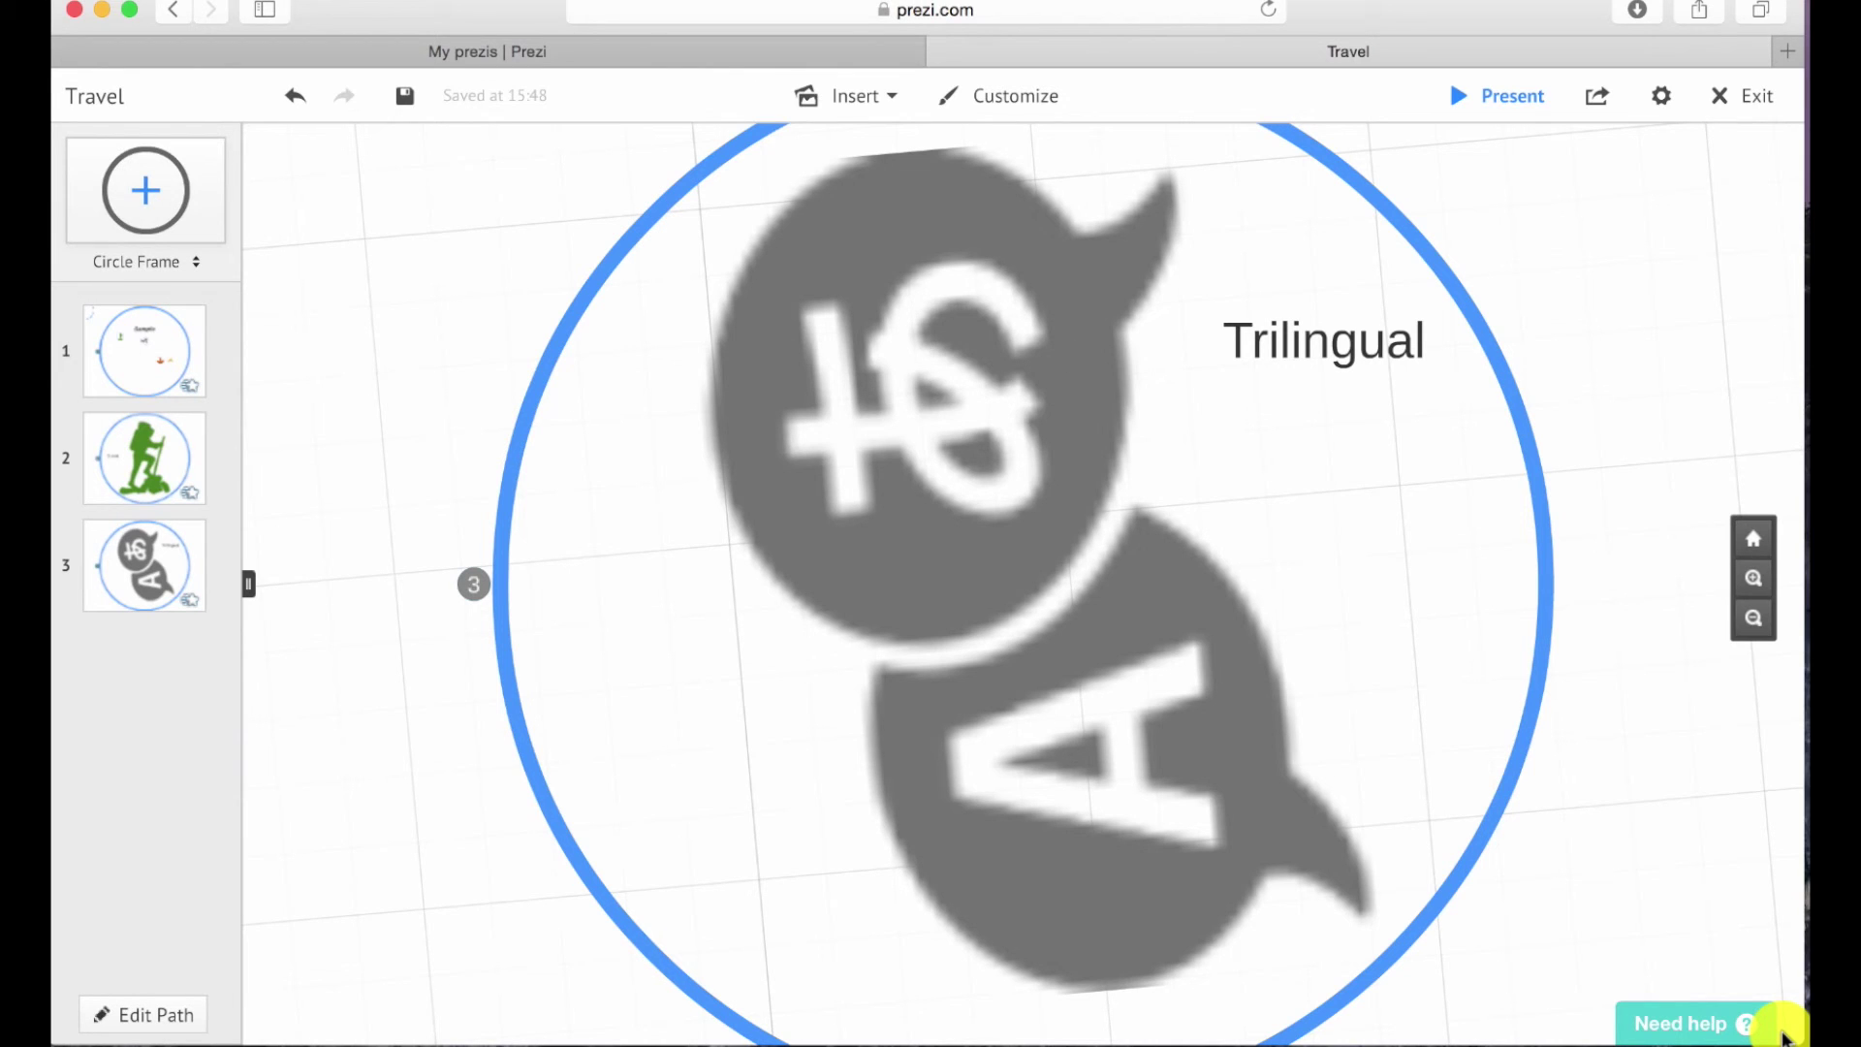
Cancel adding background music from the Insert menu and return to path frame 1 with the Sample title.
left_click(870, 105)
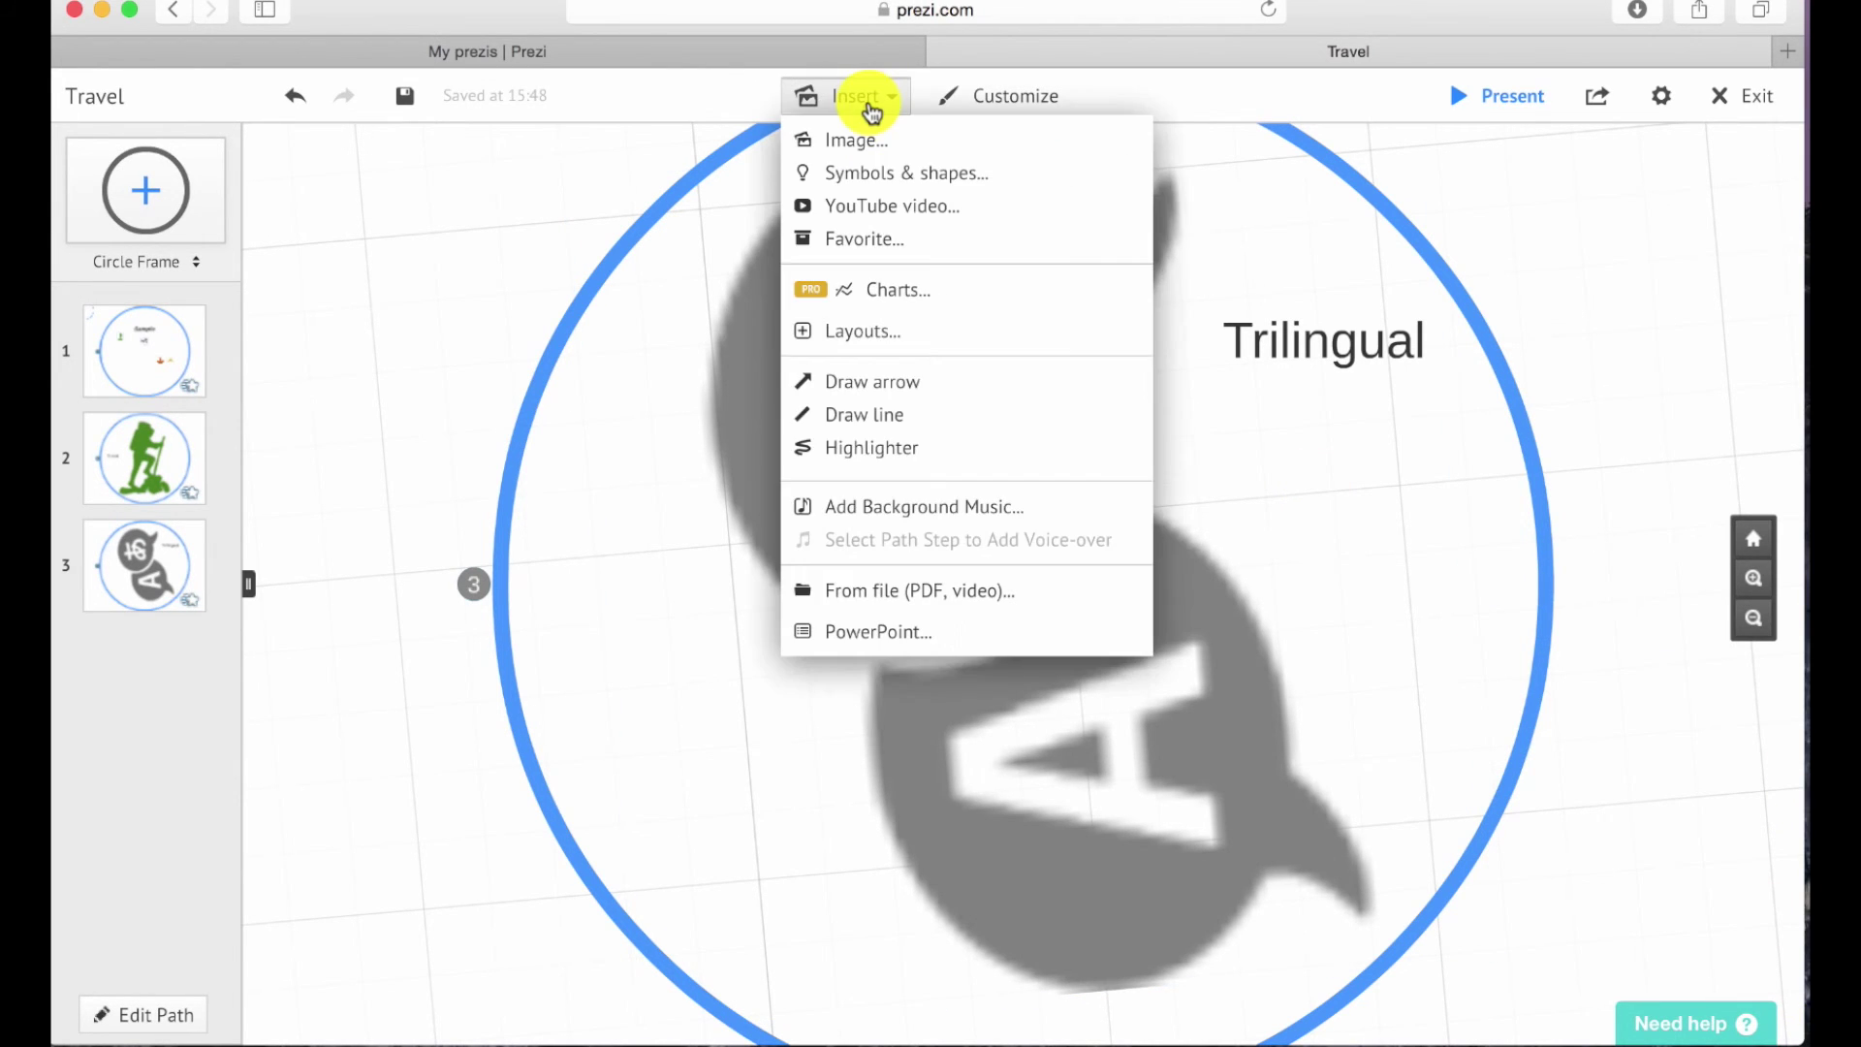
left_click(880, 507)
left_click(1245, 673)
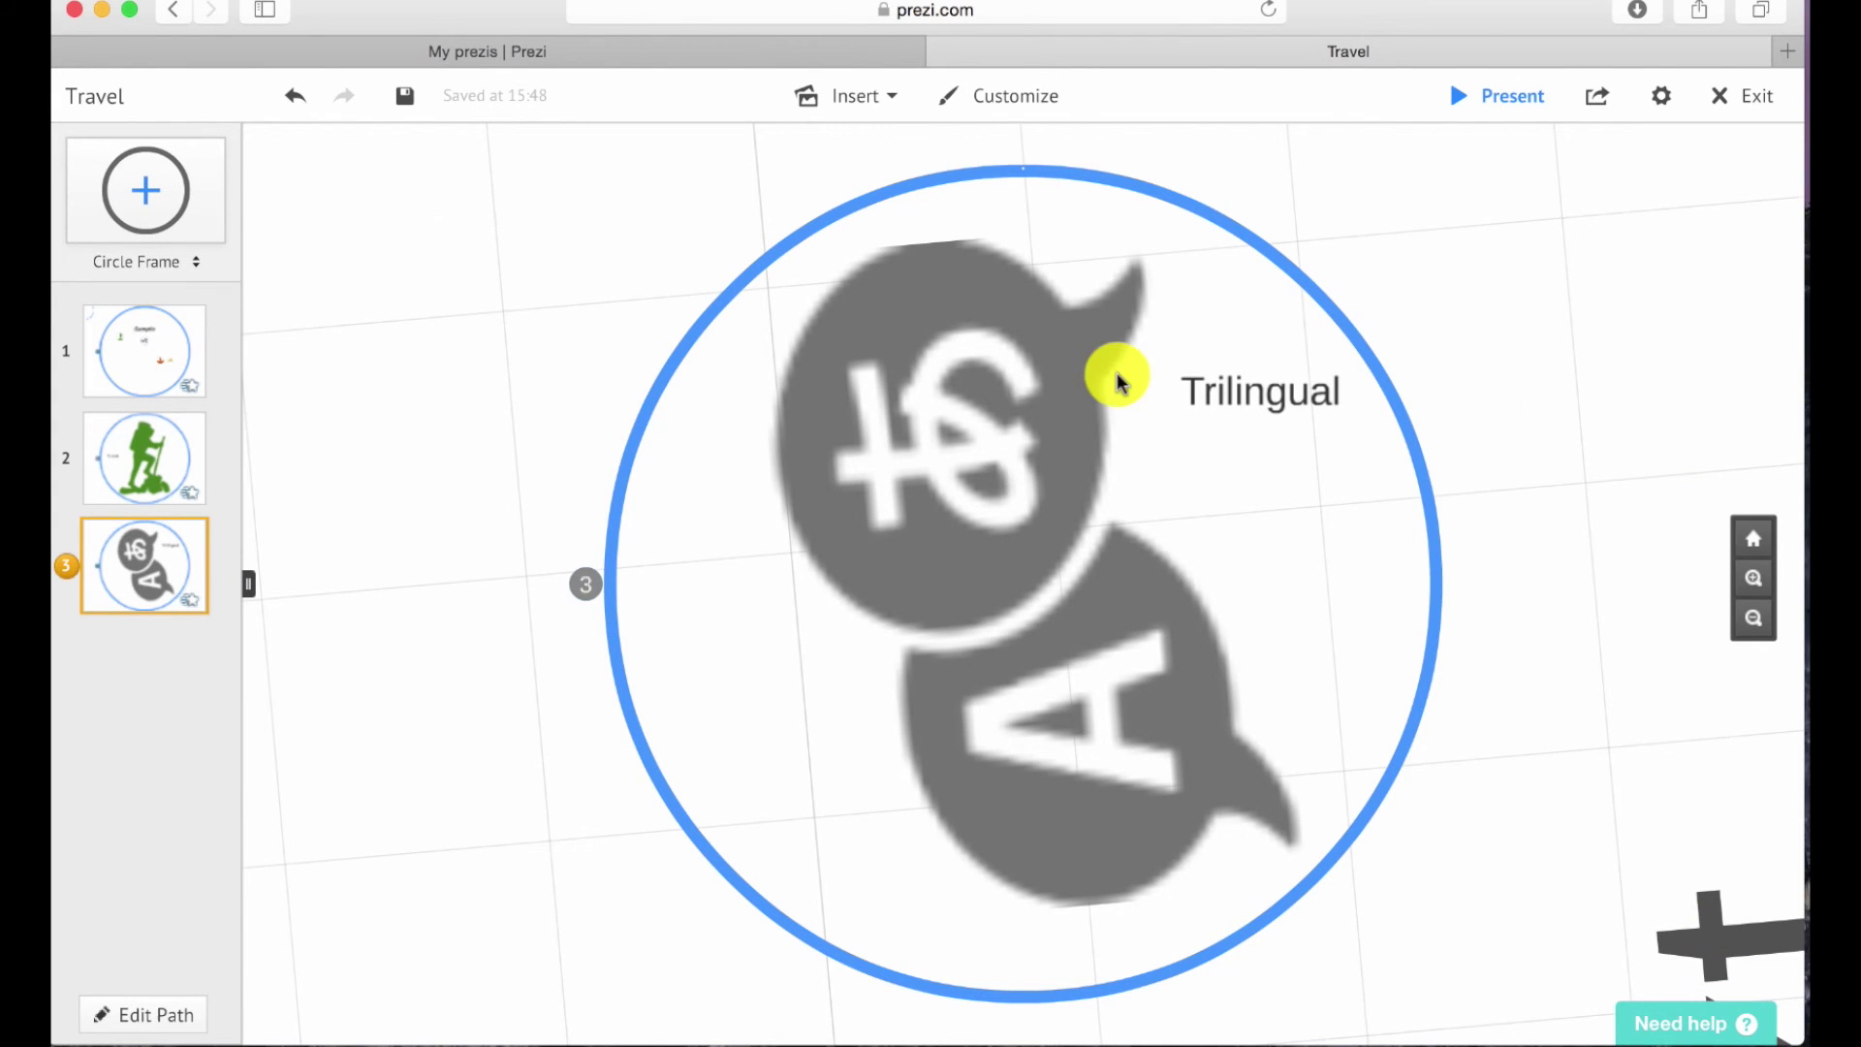
left_click(145, 347)
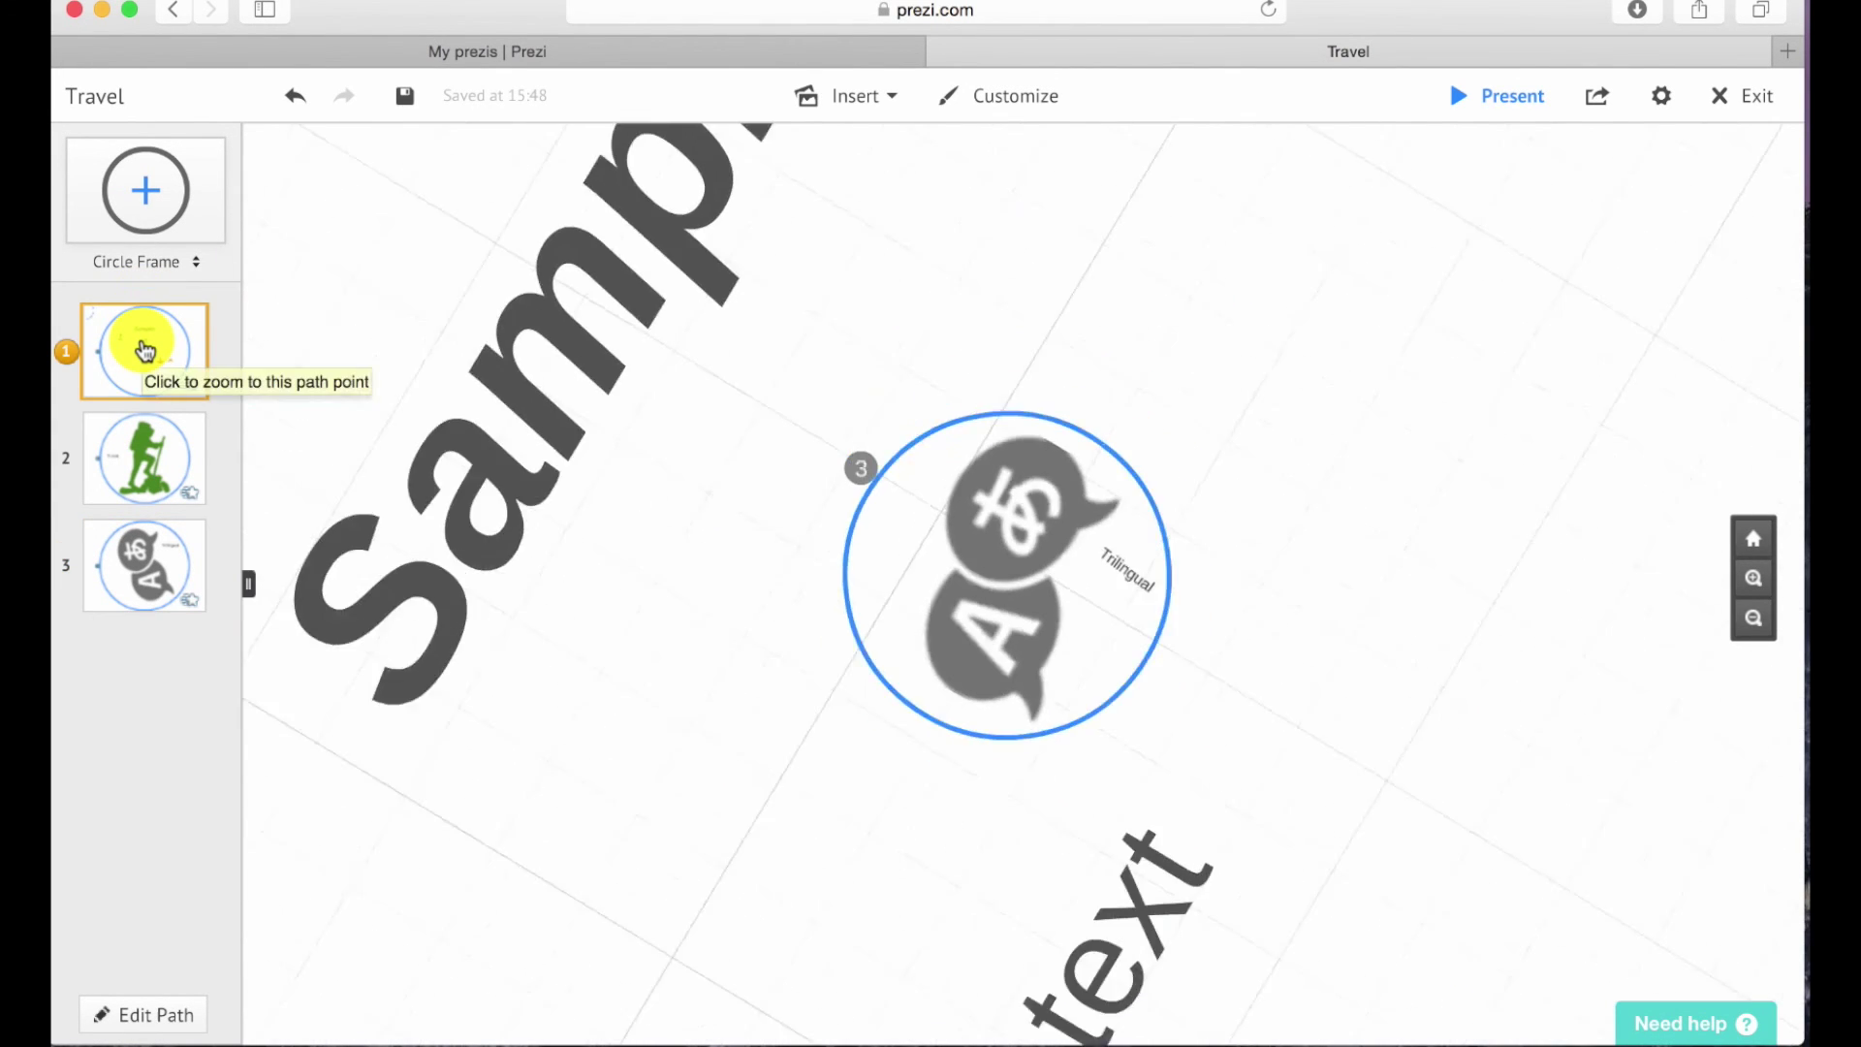